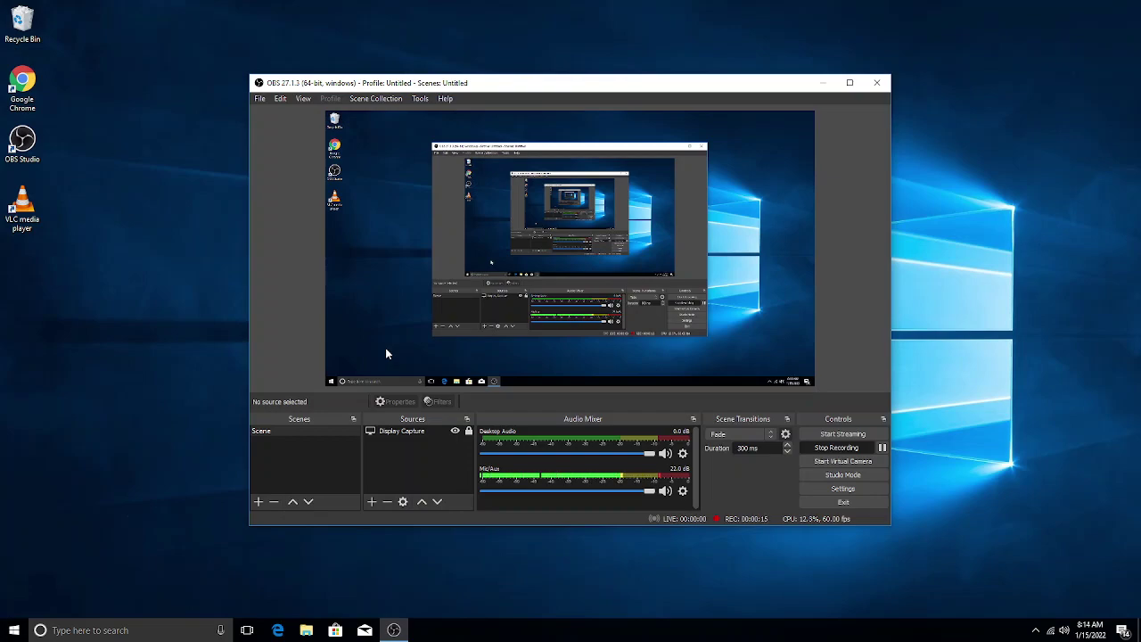
# Open Google Chrome, search Google for "android studio" and go to the Download Options page on developer.android.com
pyautogui.click(31, 97)
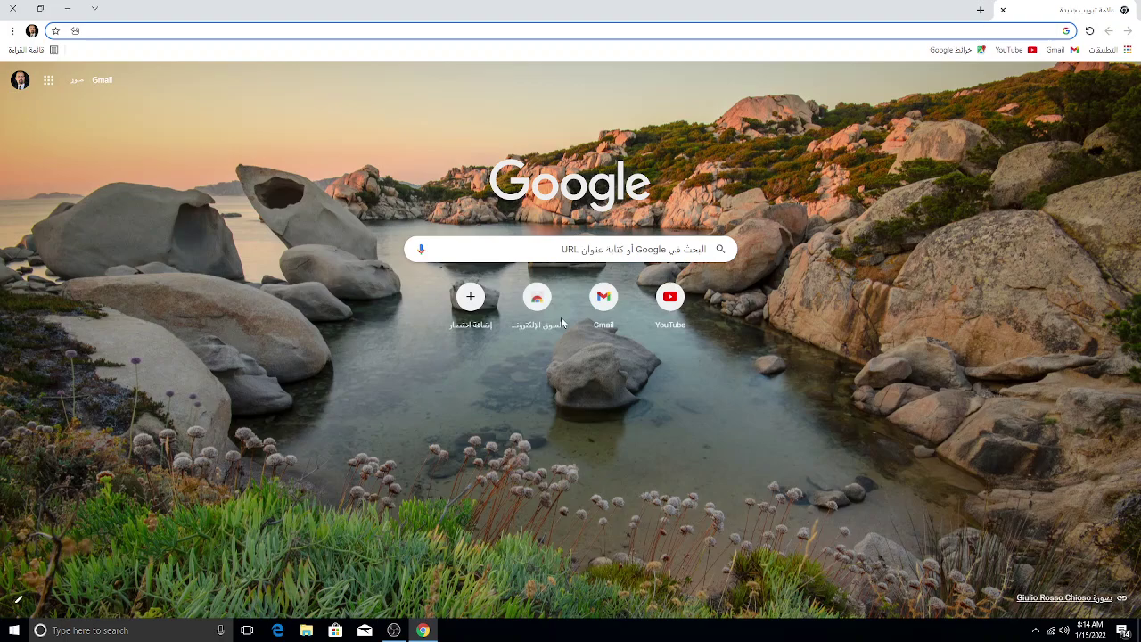
pyautogui.write('indriod')
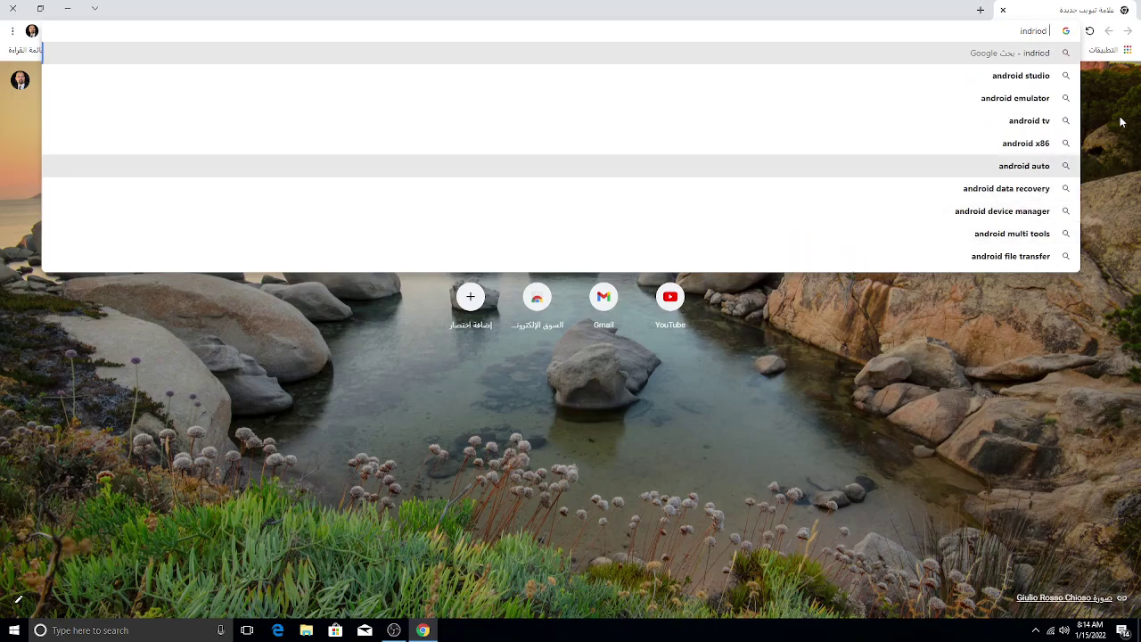
pyautogui.click(1065, 75)
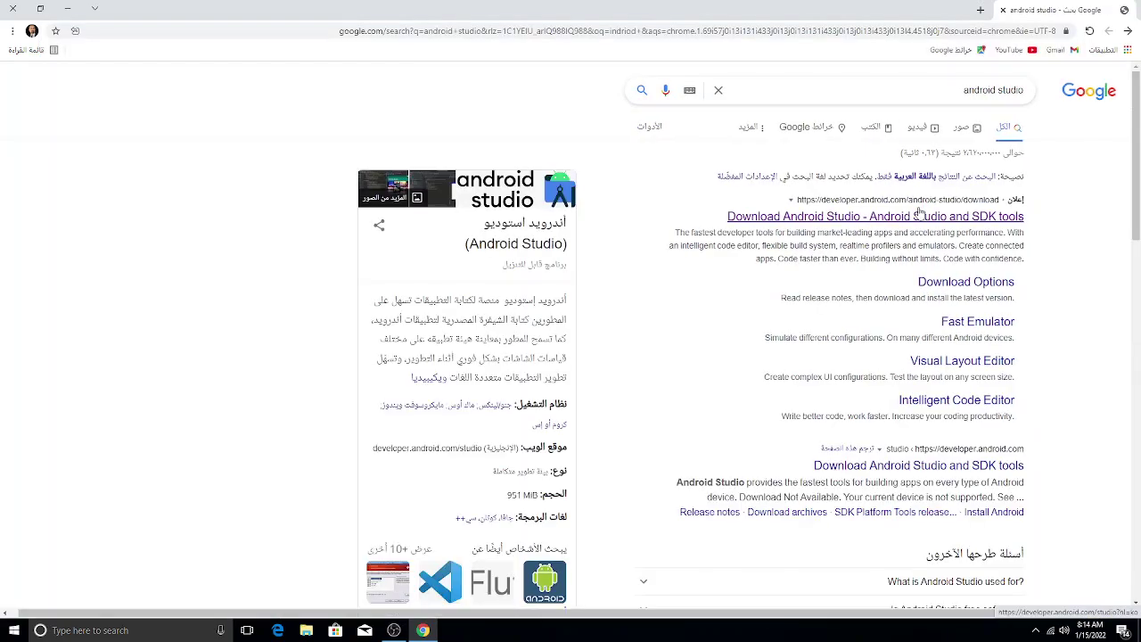
pyautogui.click(960, 283)
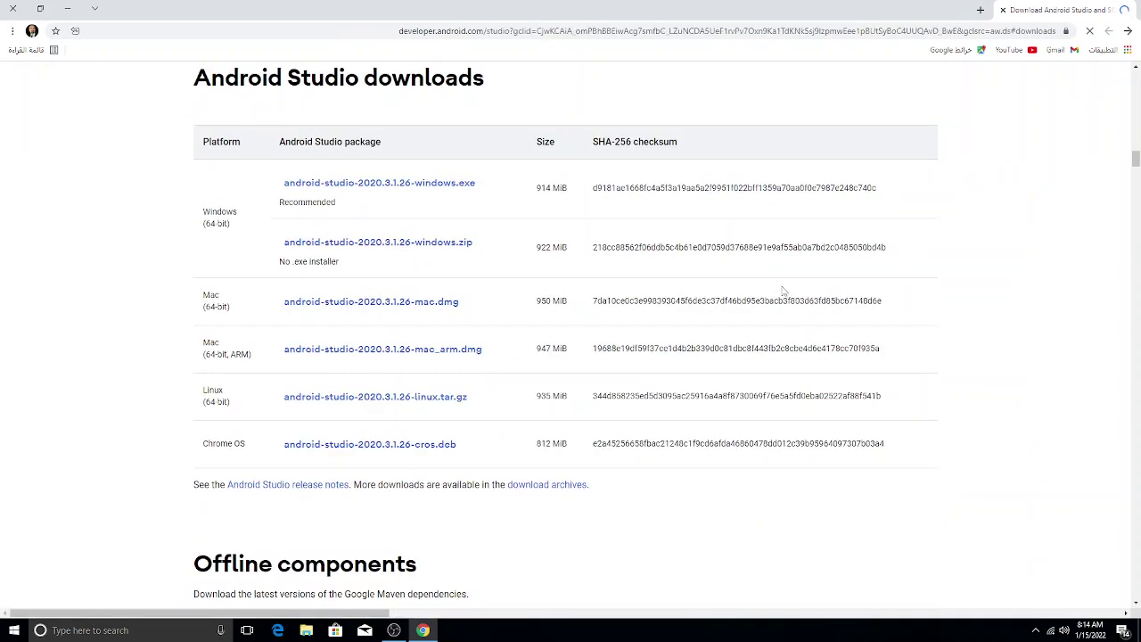
# Look through the Android Studio packages offered for each platform and return to the start of the download page
pyautogui.scroll(15, 536, 274)
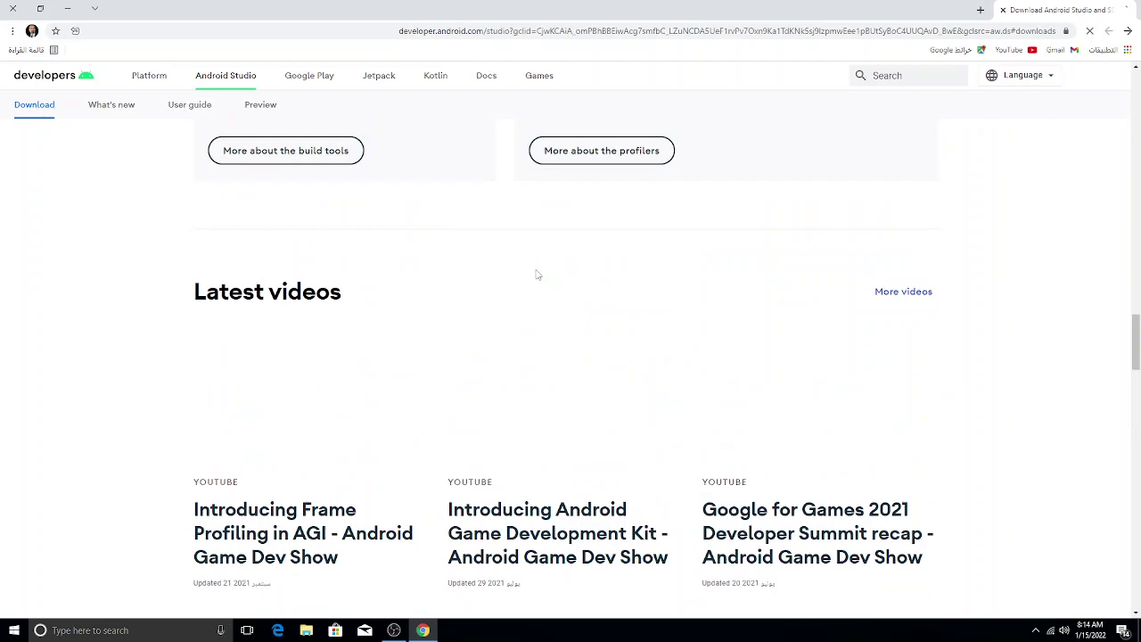
pyautogui.scroll(10, 536, 275)
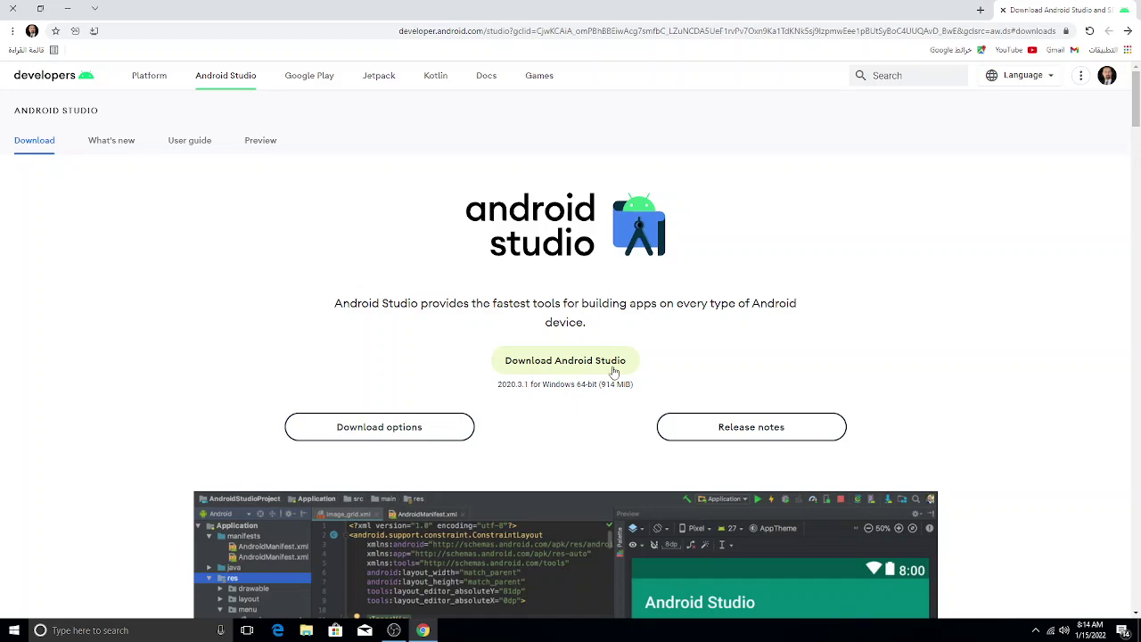
pyautogui.click(434, 435)
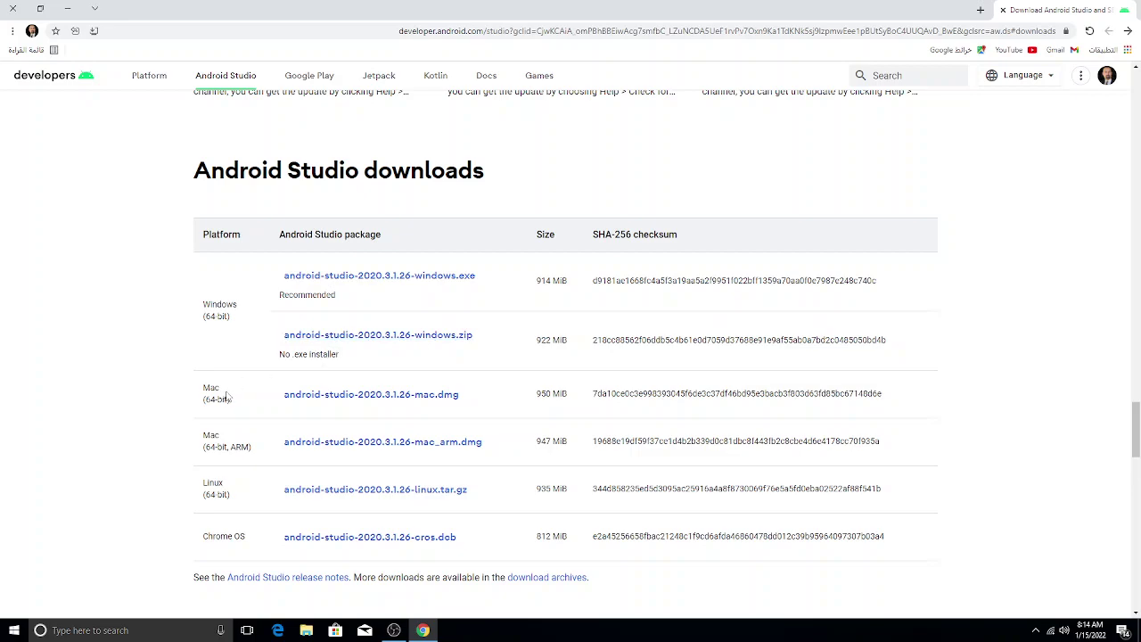
pyautogui.scroll(-2, 228, 488)
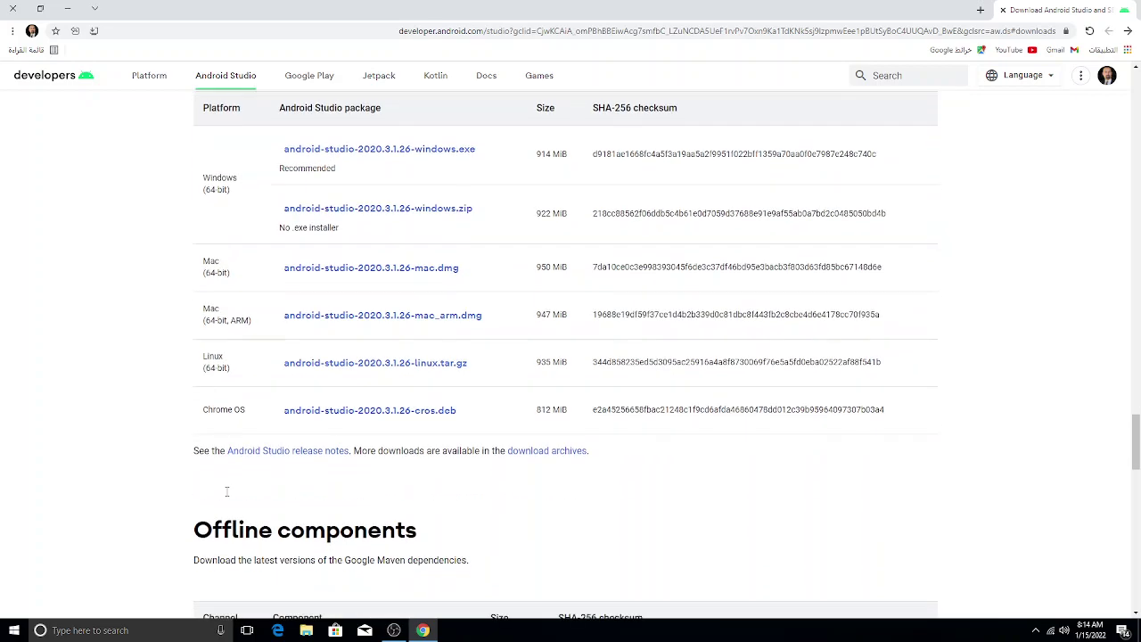
pyautogui.scroll(5, 318, 437)
pyautogui.scroll(15, 318, 438)
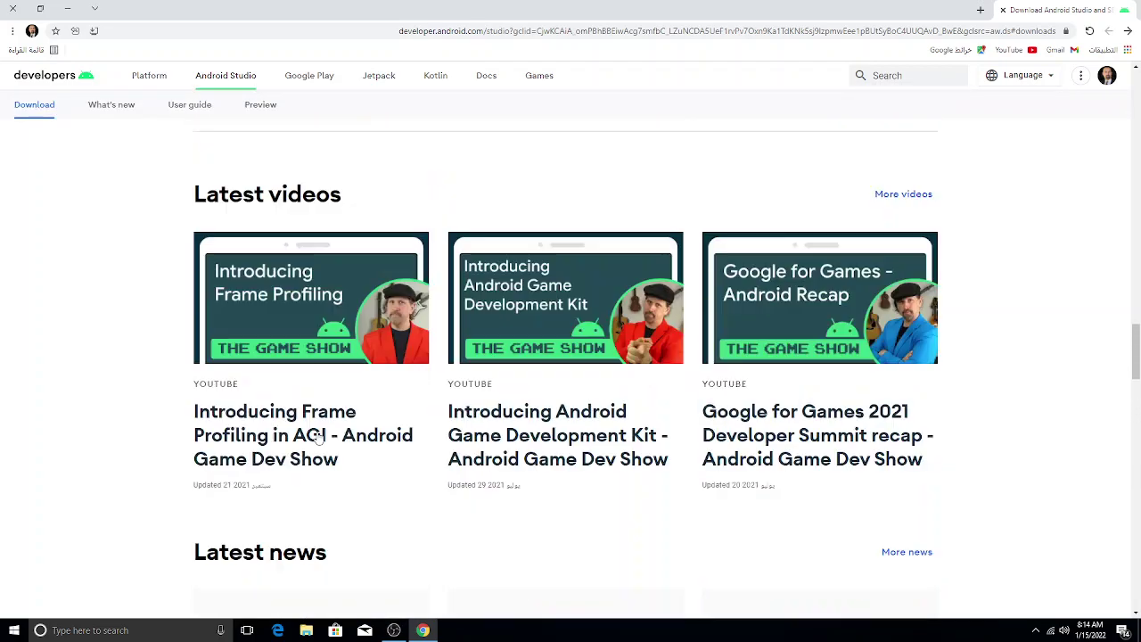
pyautogui.scroll(10, 318, 438)
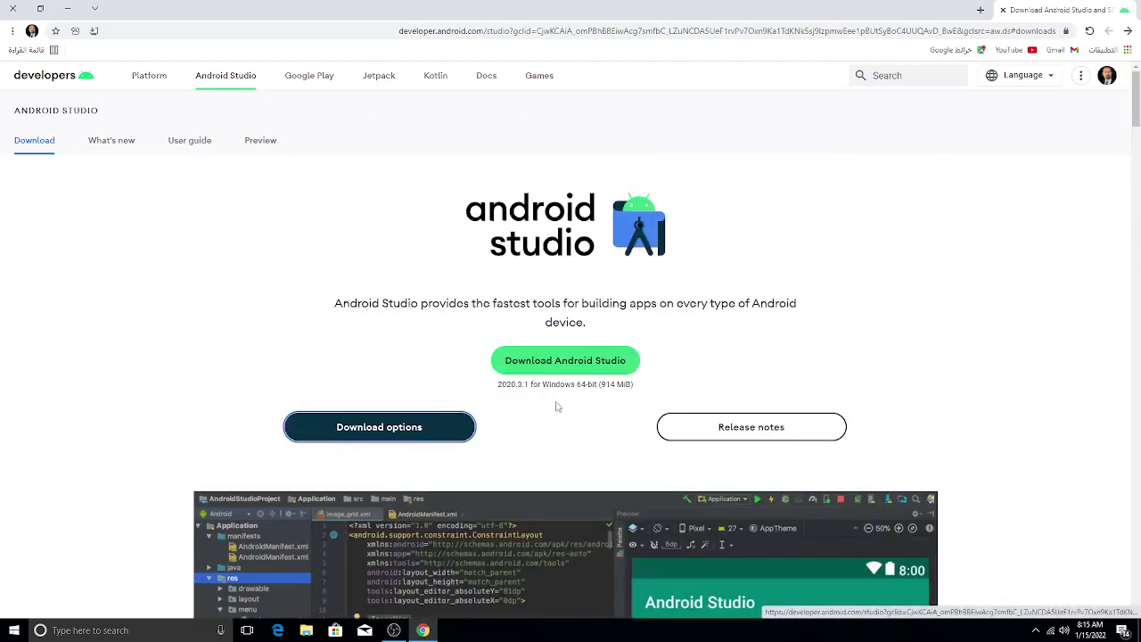
# Download Android Studio 2020.3.1 for Windows 64-bit, agreeing to the terms and conditions
pyautogui.click(576, 361)
pyautogui.scroll(-20, 349, 423)
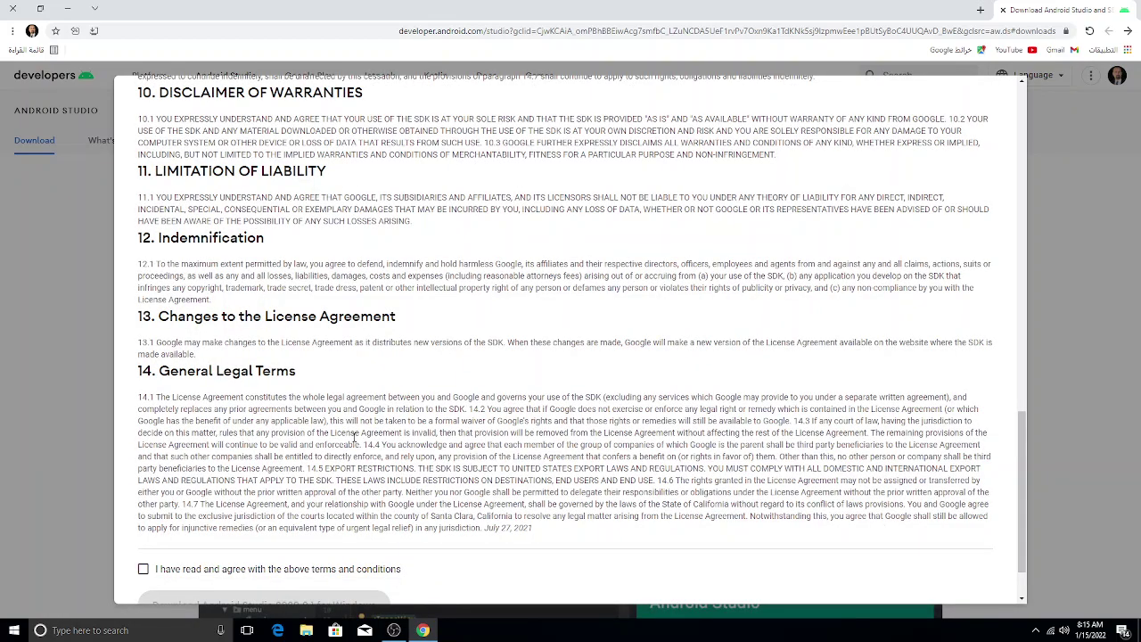
pyautogui.scroll(-1, 354, 436)
pyautogui.click(143, 499)
pyautogui.click(302, 538)
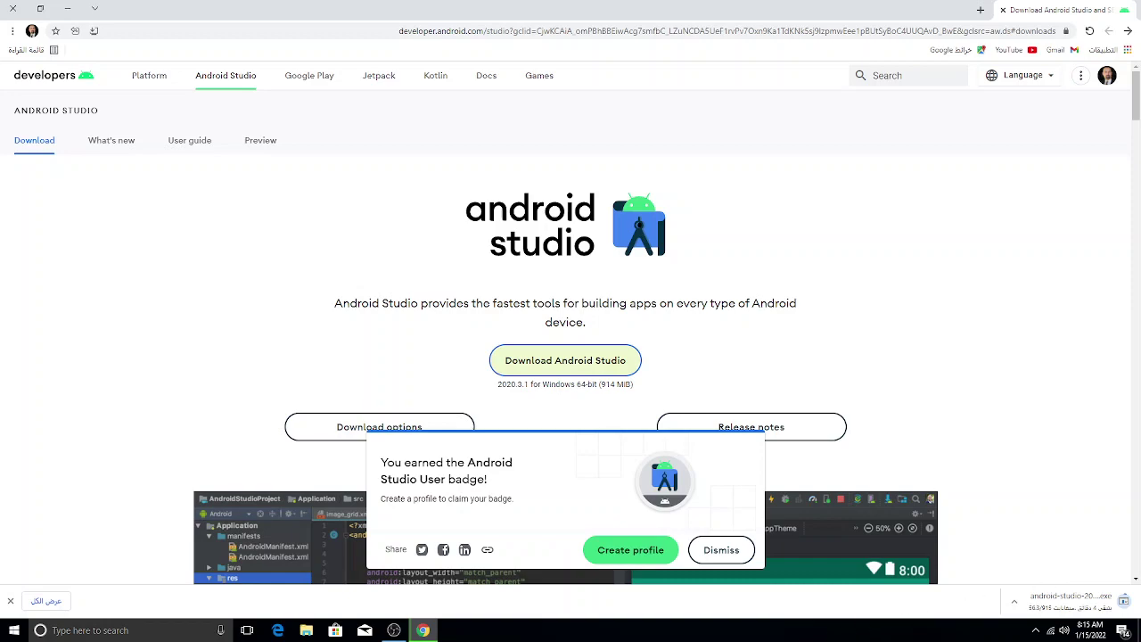
pyautogui.click(393, 631)
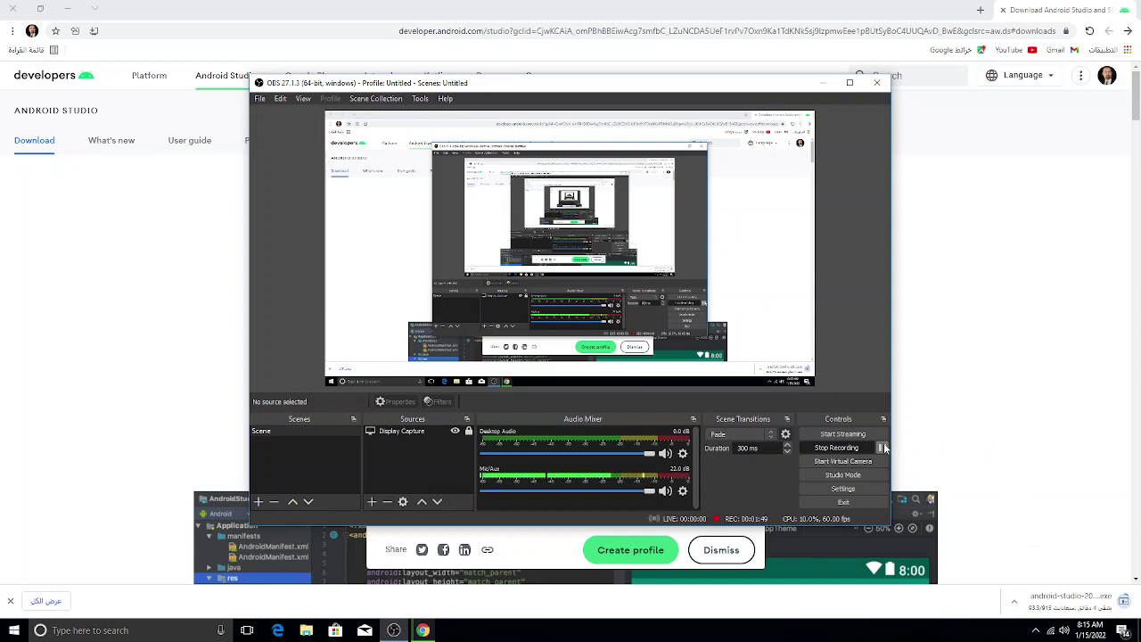
pyautogui.click(881, 448)
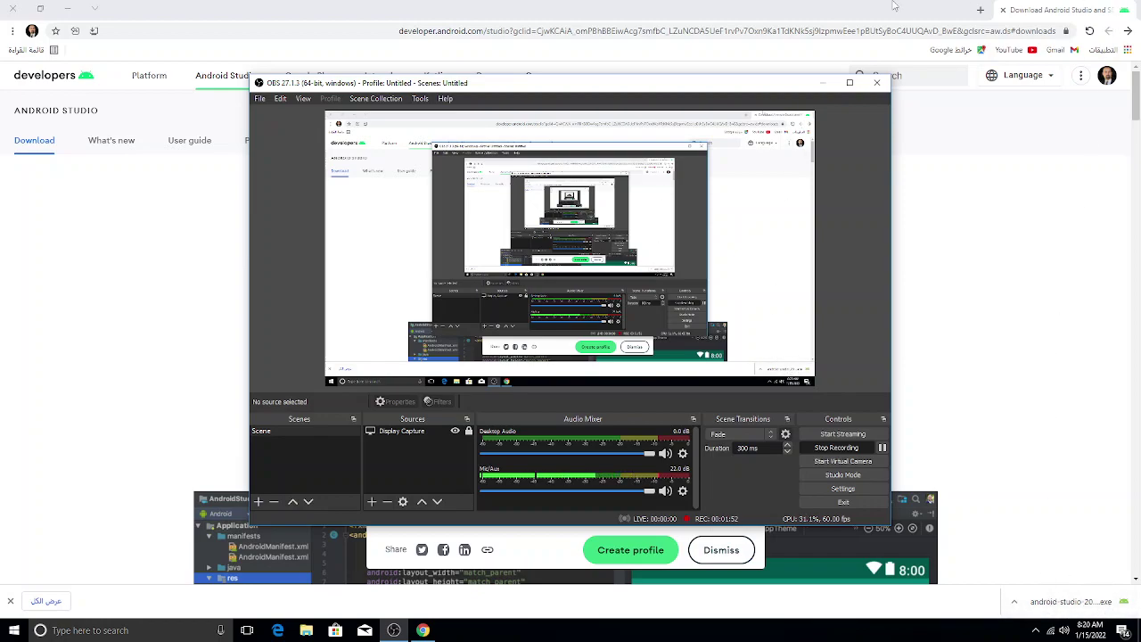
# Close the browser and run the android-studio-2020.3.1.26-windows installer from the Downloads folder in File Explorer
pyautogui.click(11, 7)
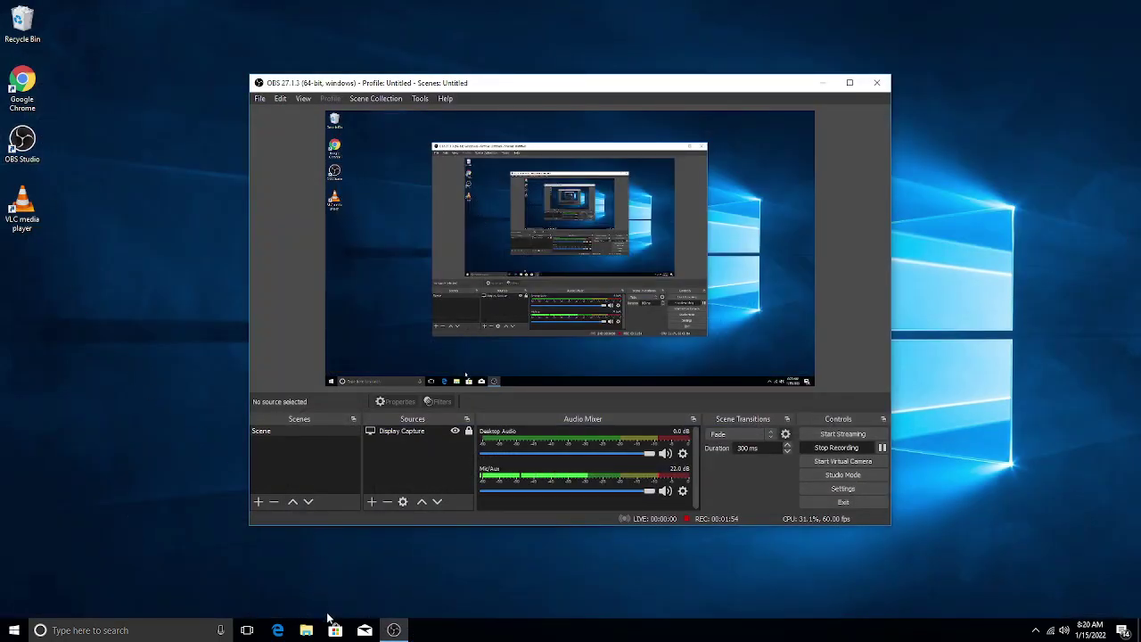
pyautogui.click(306, 629)
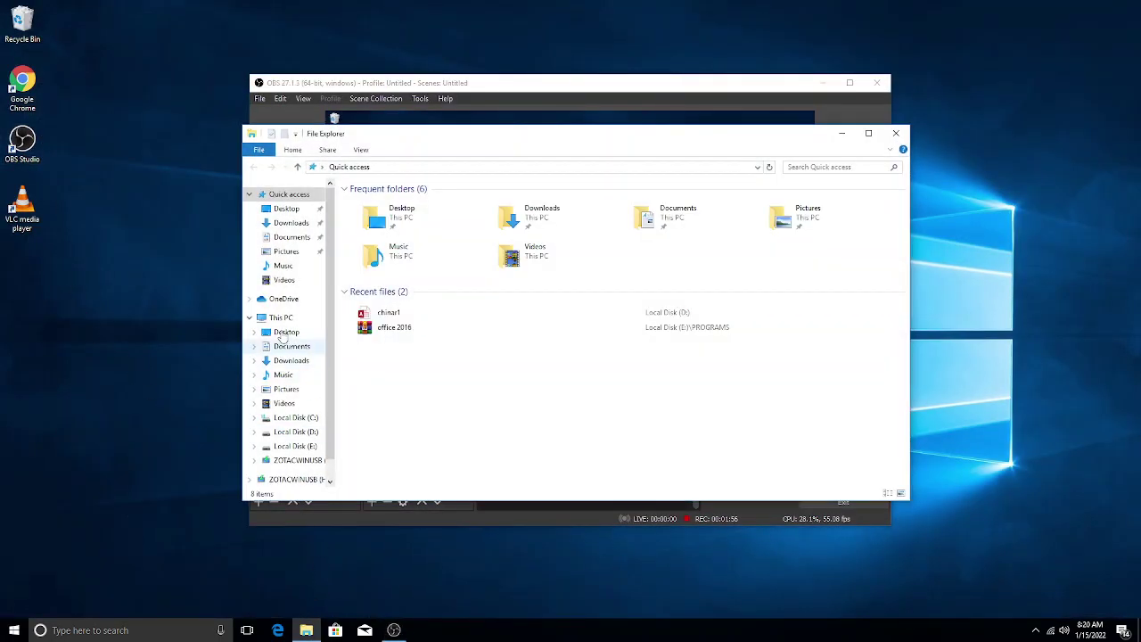
pyautogui.click(303, 224)
pyautogui.click(415, 216)
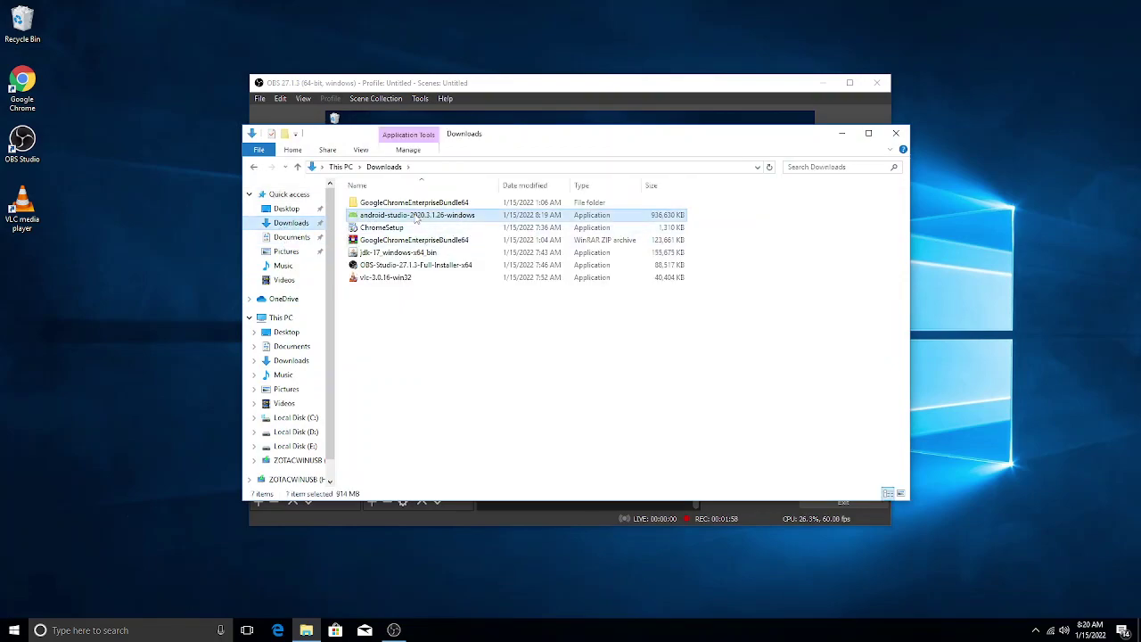
pyautogui.rightClick(415, 217)
pyautogui.click(436, 236)
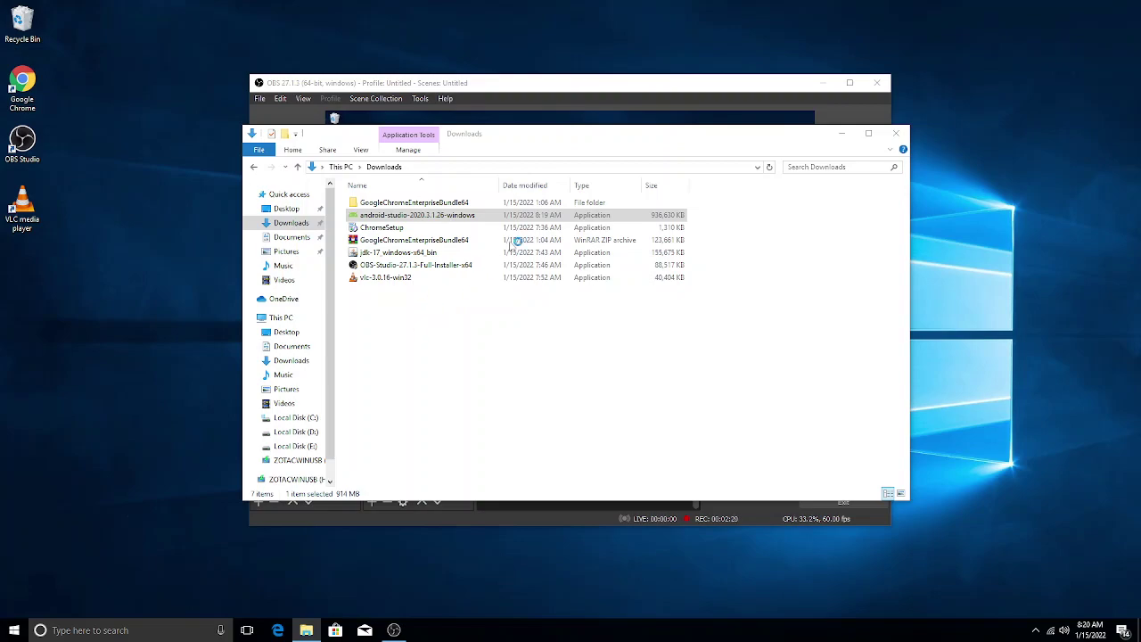
# Close the File Explorer window showing the Downloads folder
pyautogui.click(756, 519)
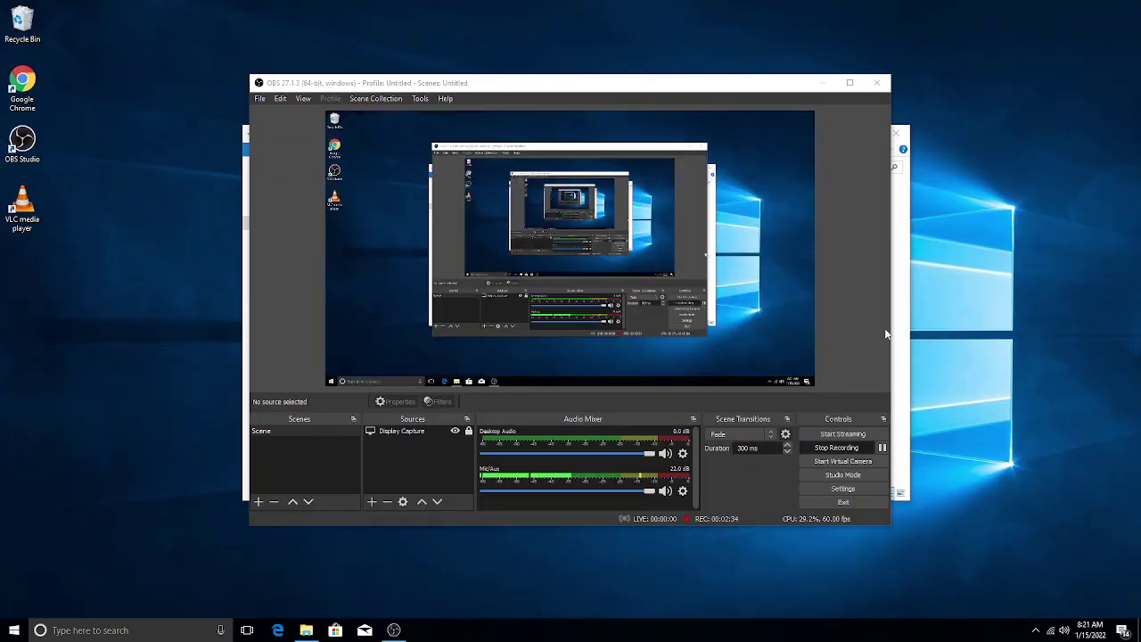
pyautogui.click(900, 328)
pyautogui.click(899, 134)
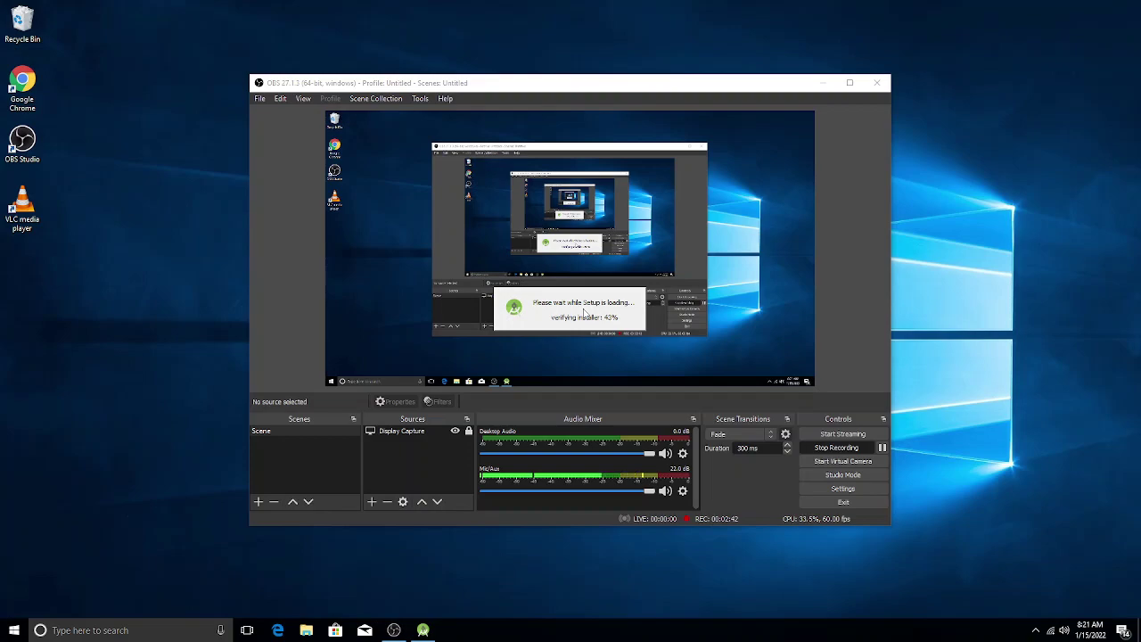
pyautogui.click(882, 448)
pyautogui.click(882, 448)
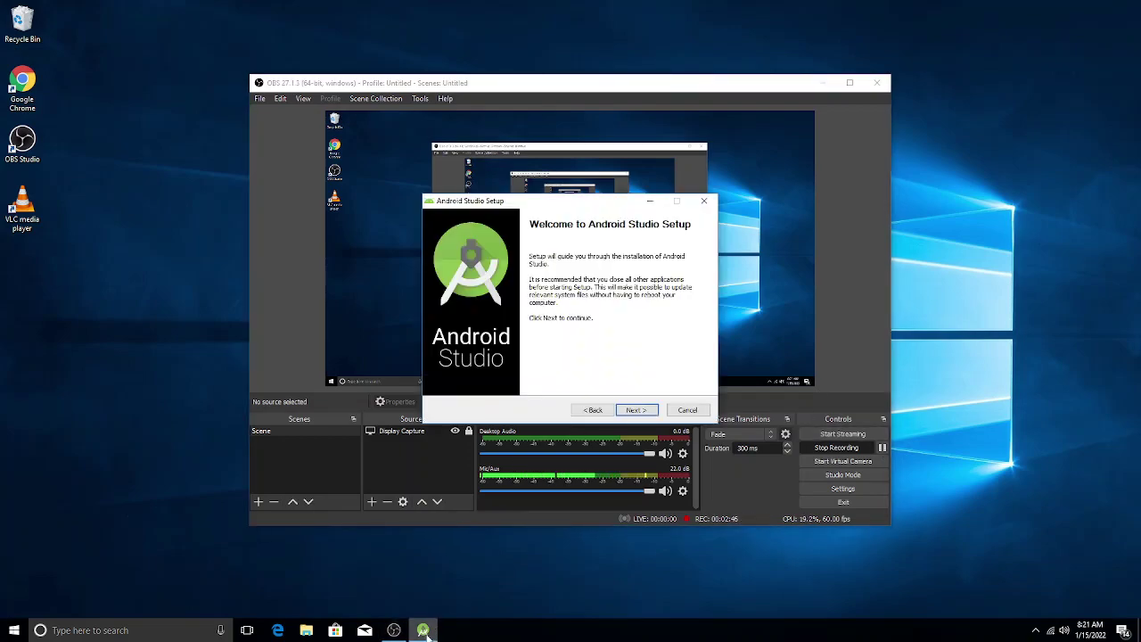
# Install Android Studio and Android Virtual Device in C:\Program Files\Android\Android Studio, with Start Menu folder Microsoft Silverlight\Android Studio
pyautogui.click(636, 410)
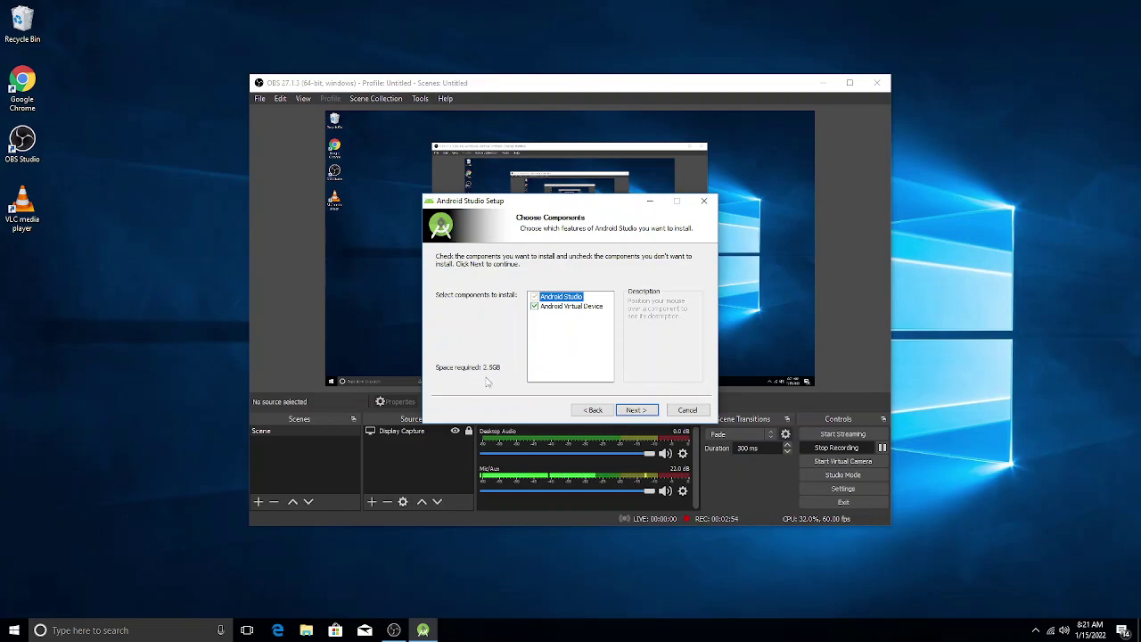
pyautogui.click(643, 412)
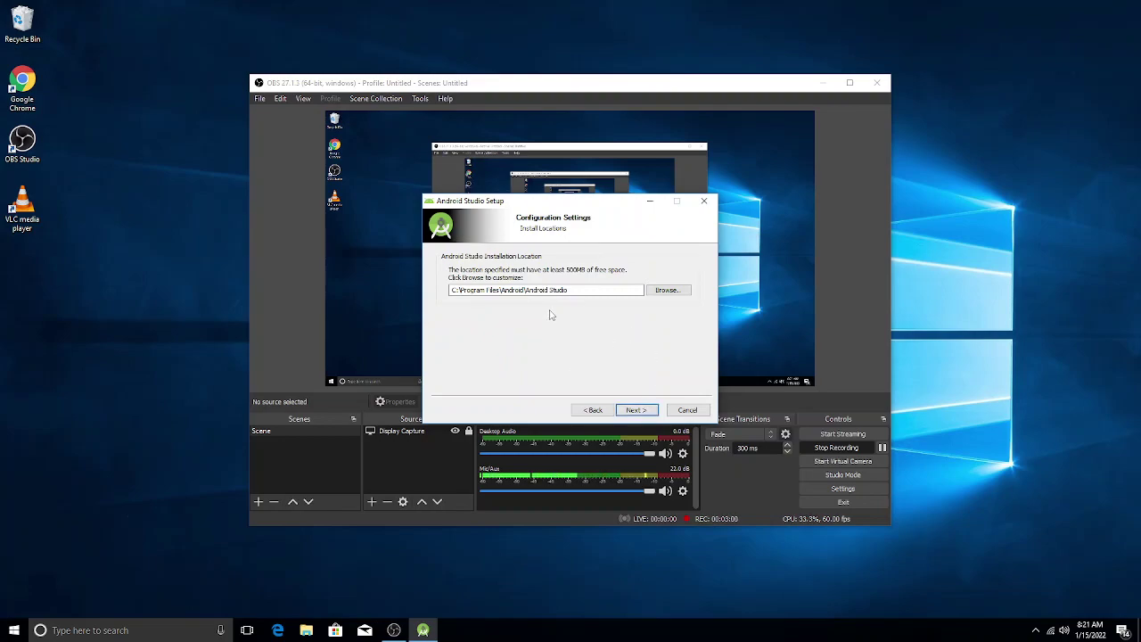
pyautogui.click(636, 411)
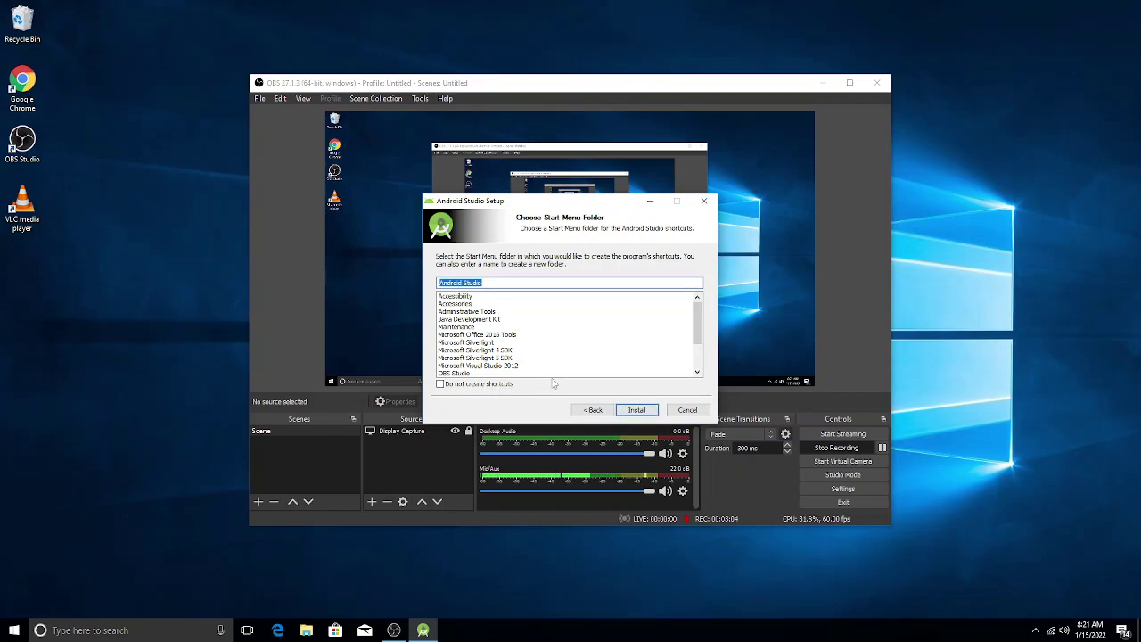
pyautogui.click(539, 343)
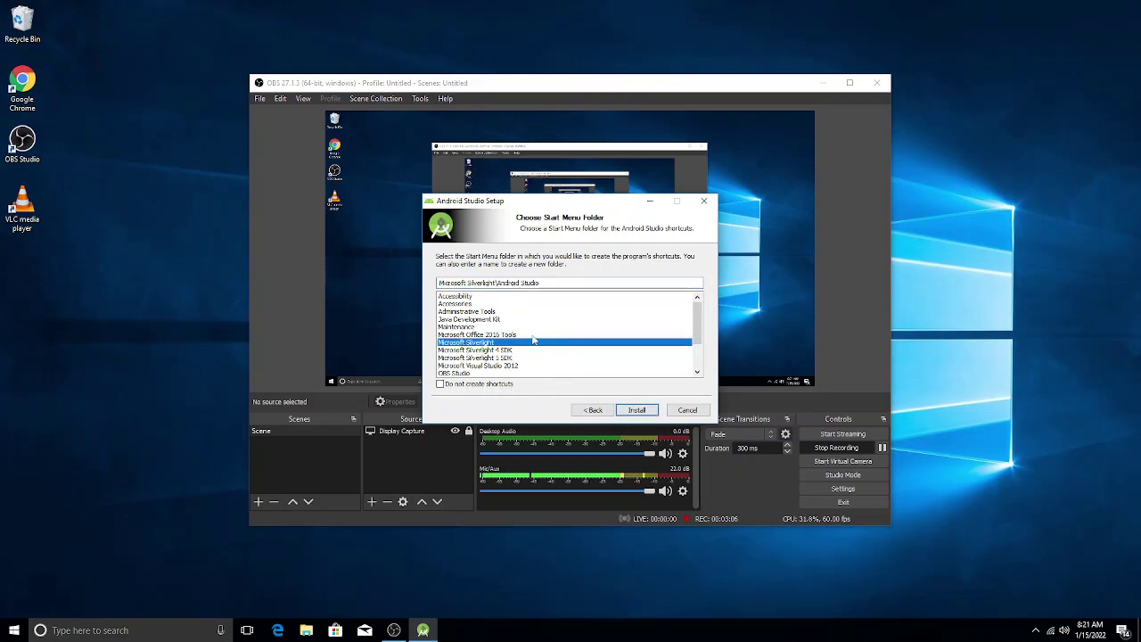
pyautogui.click(650, 410)
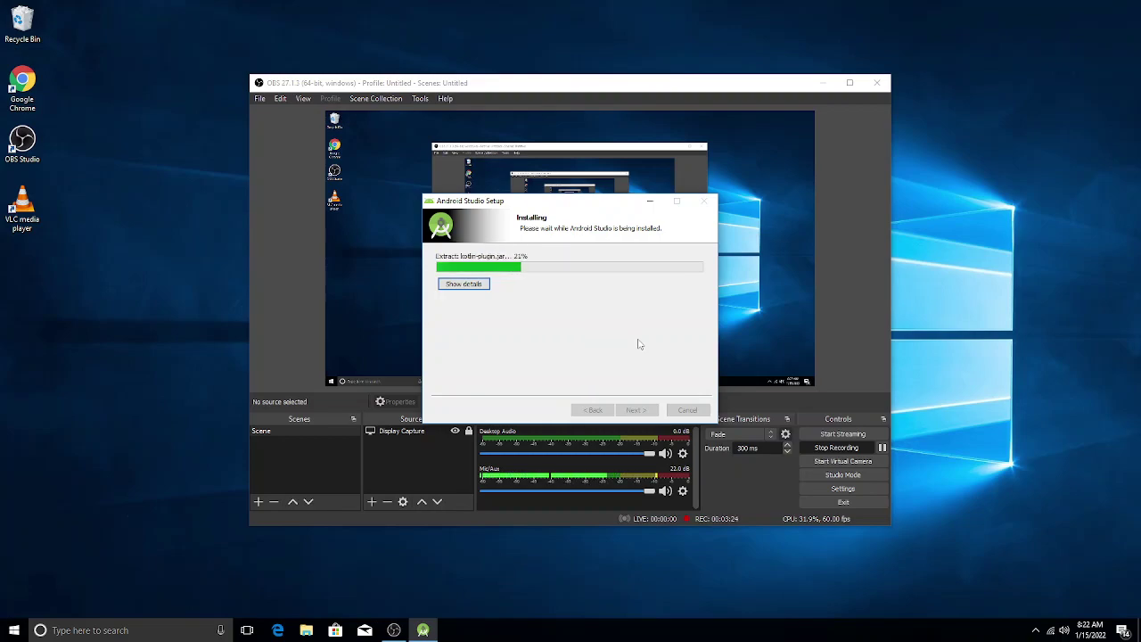
# Finish the Android Studio installation, keeping the Start Android Studio option enabled so the program launches
pyautogui.click(882, 449)
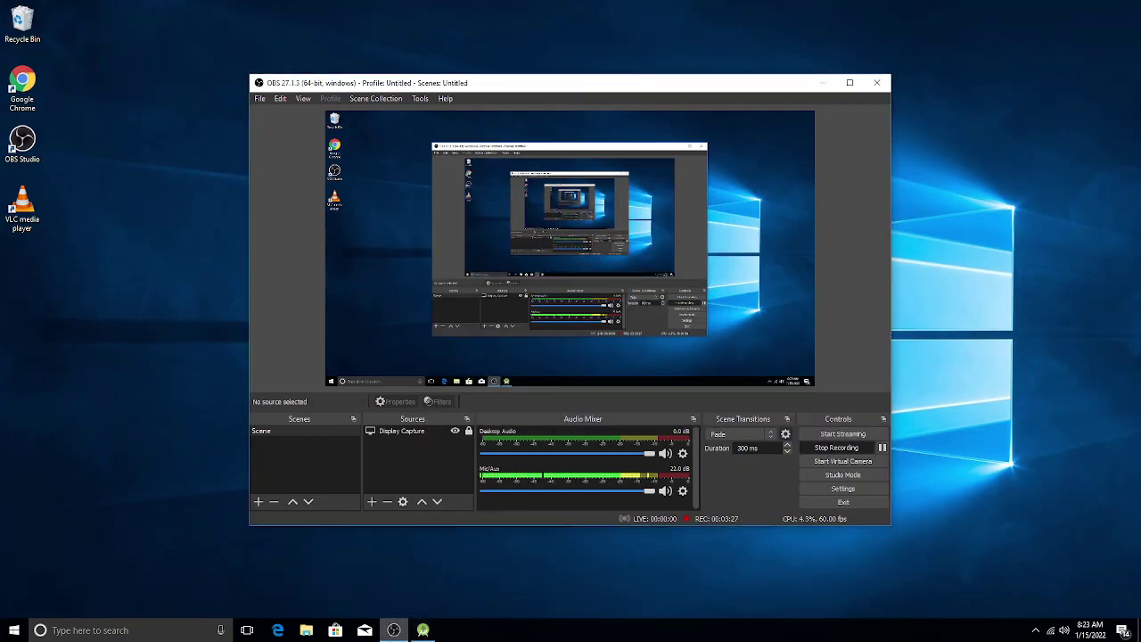
pyautogui.click(423, 630)
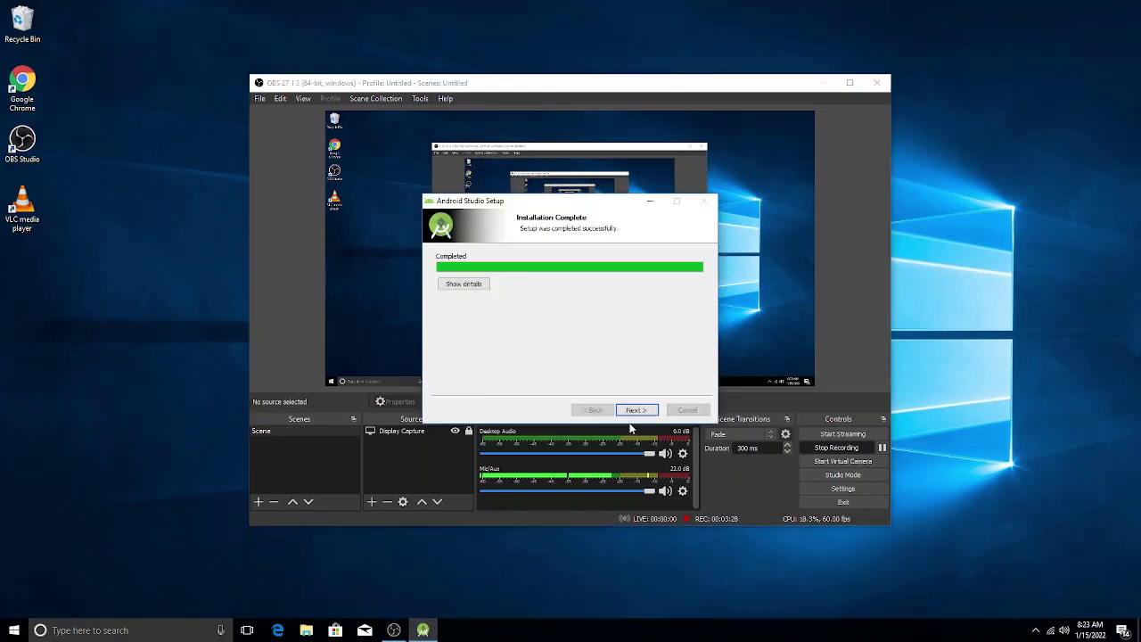
pyautogui.click(636, 409)
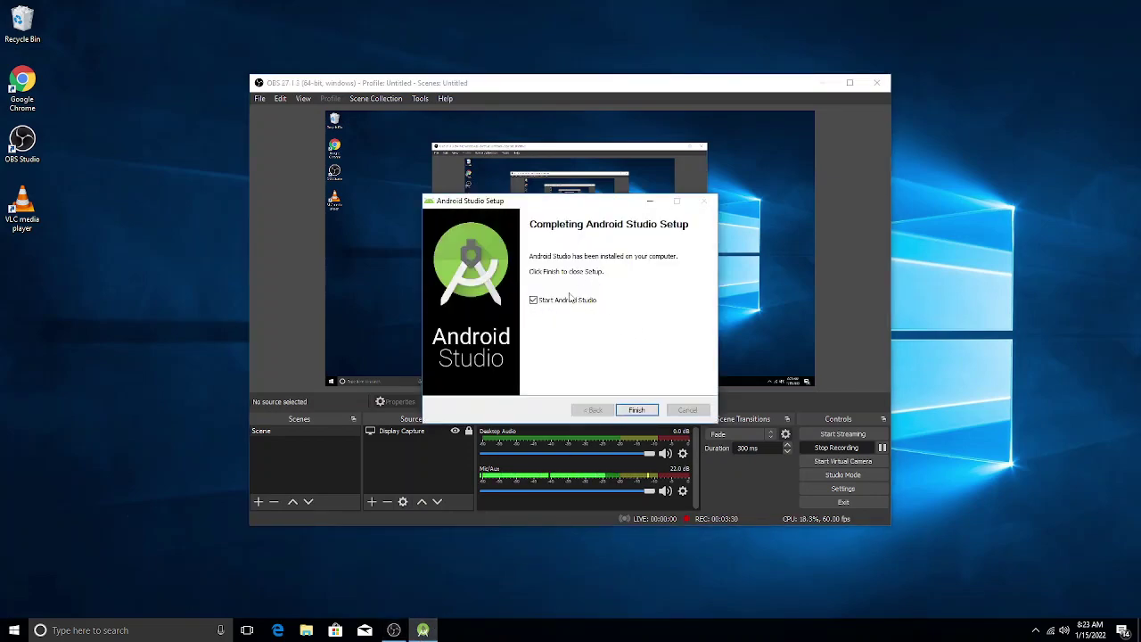
pyautogui.click(638, 410)
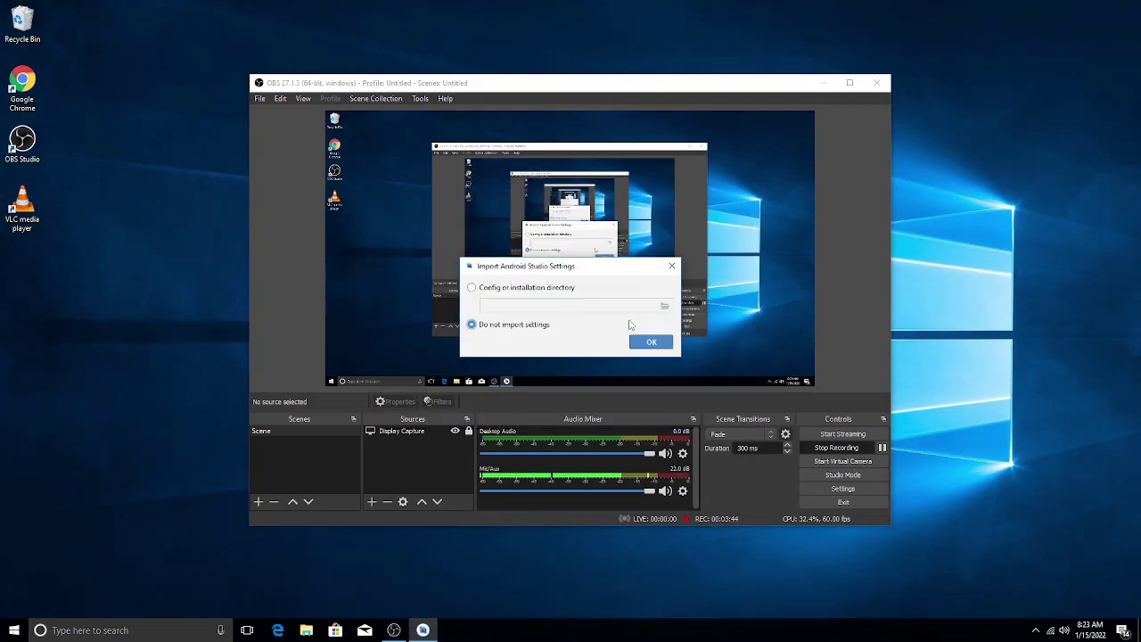
# Choose not to import Android Studio settings and decline sending usage statistics to Google
pyautogui.click(526, 289)
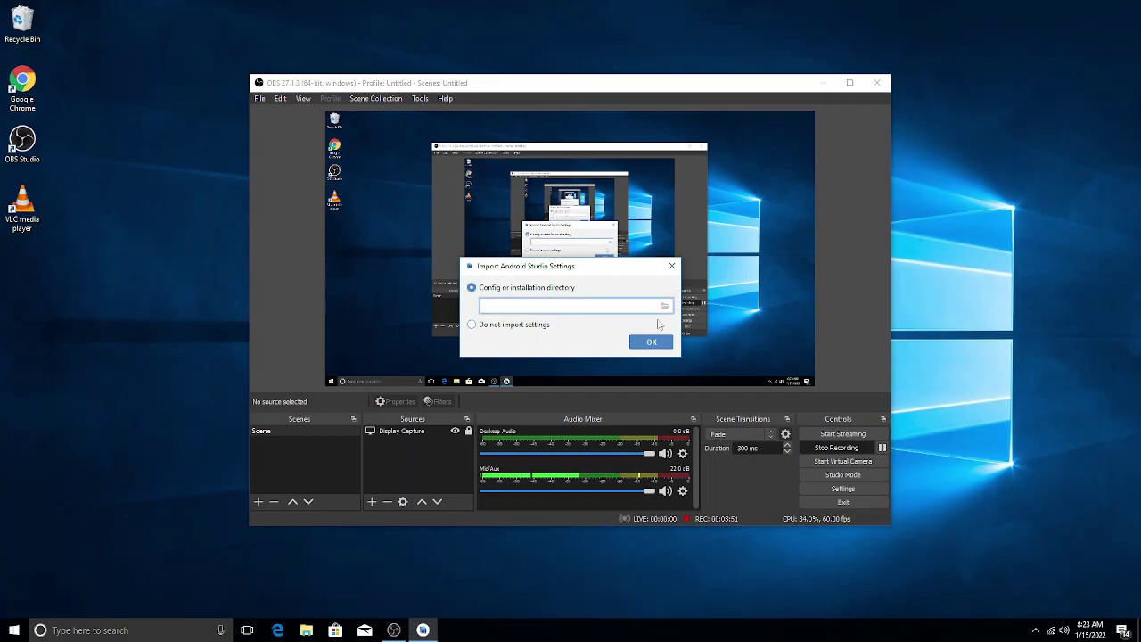
pyautogui.click(523, 329)
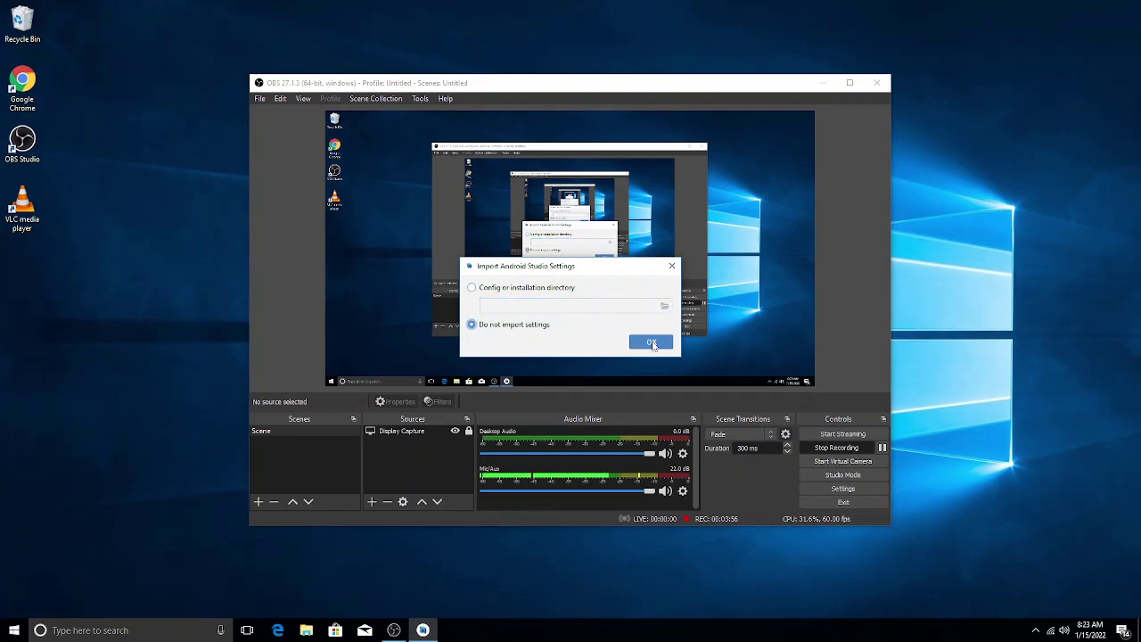
pyautogui.click(652, 344)
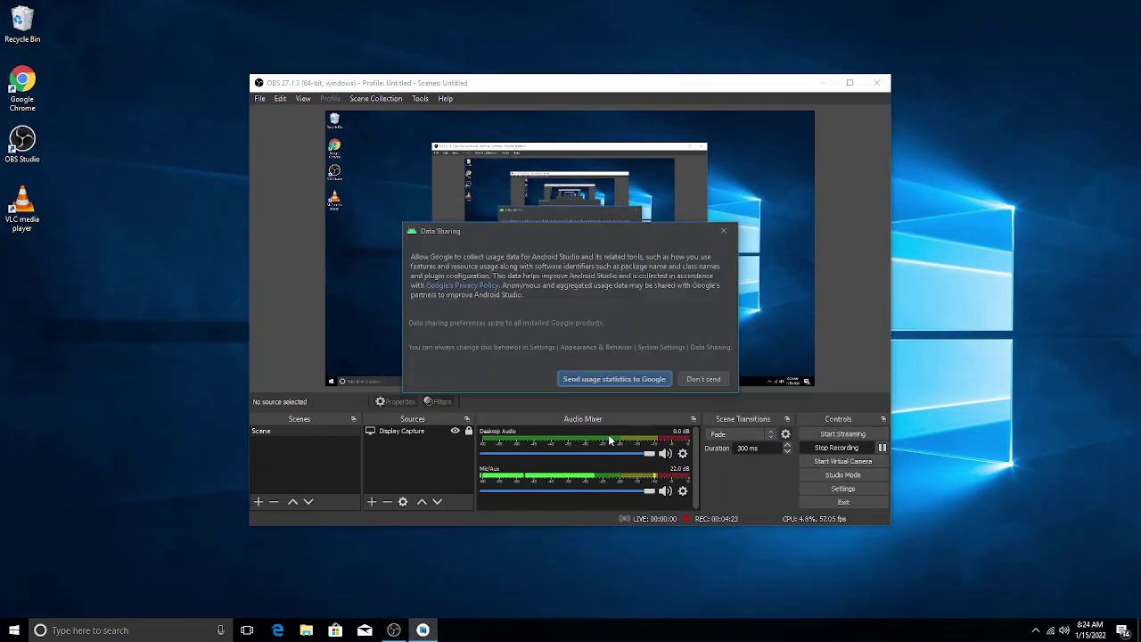
pyautogui.click(717, 381)
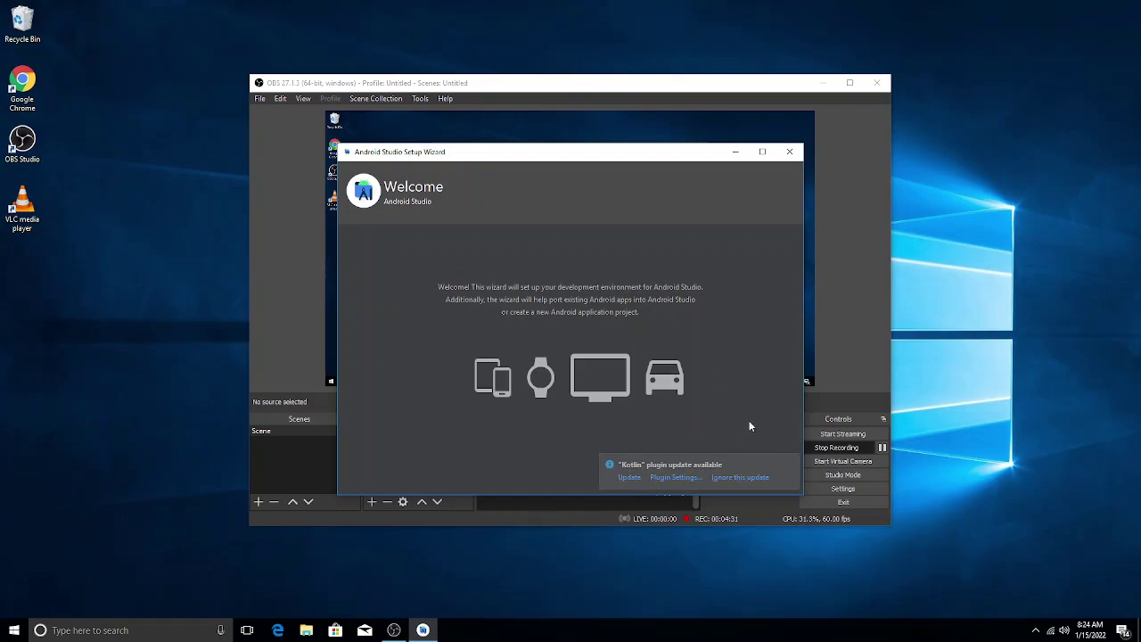
# Dismiss the Kotlin plugin update notification and advance the Android Studio Setup Wizard to the Install Type page
pyautogui.click(790, 462)
pyautogui.click(683, 481)
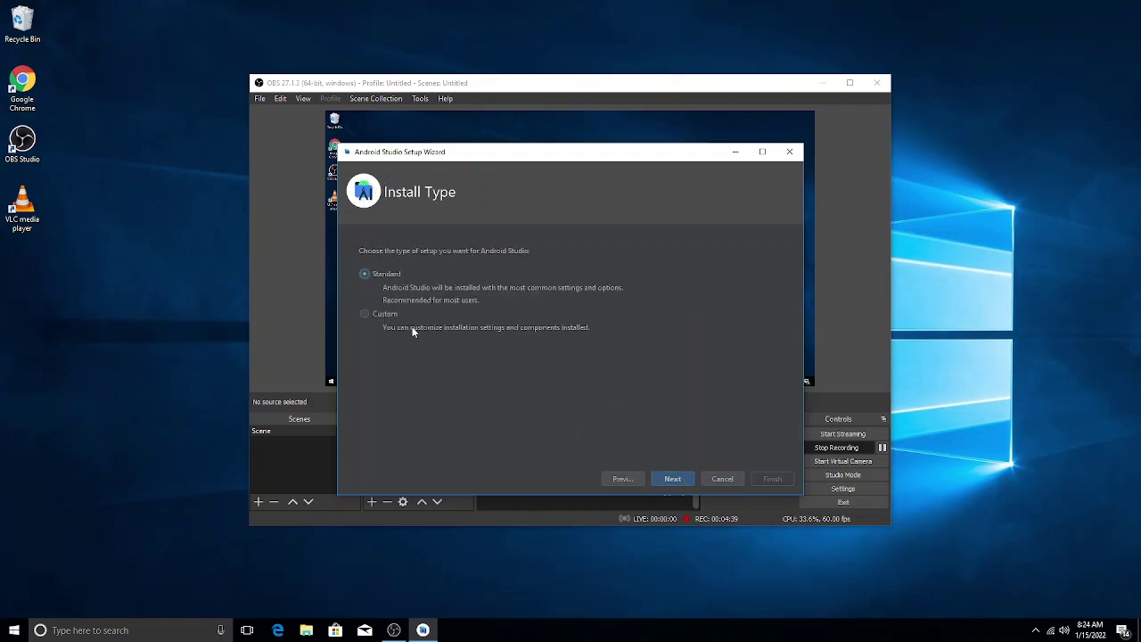
# Keep the Standard install type and choose the Light UI theme in the setup wizard
pyautogui.click(683, 478)
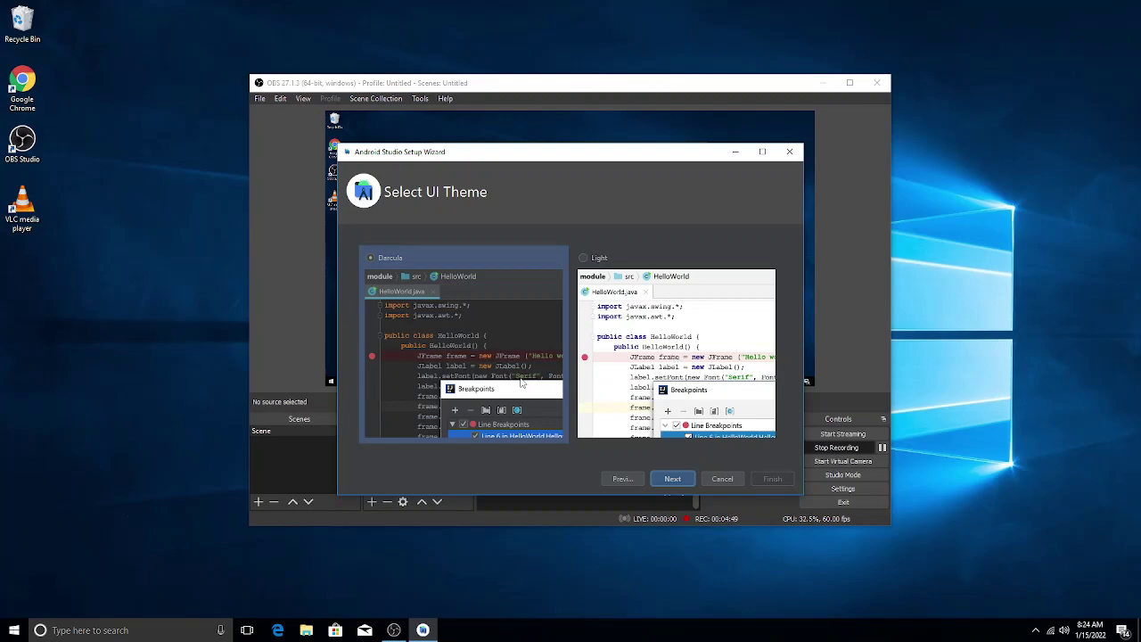
pyautogui.click(657, 381)
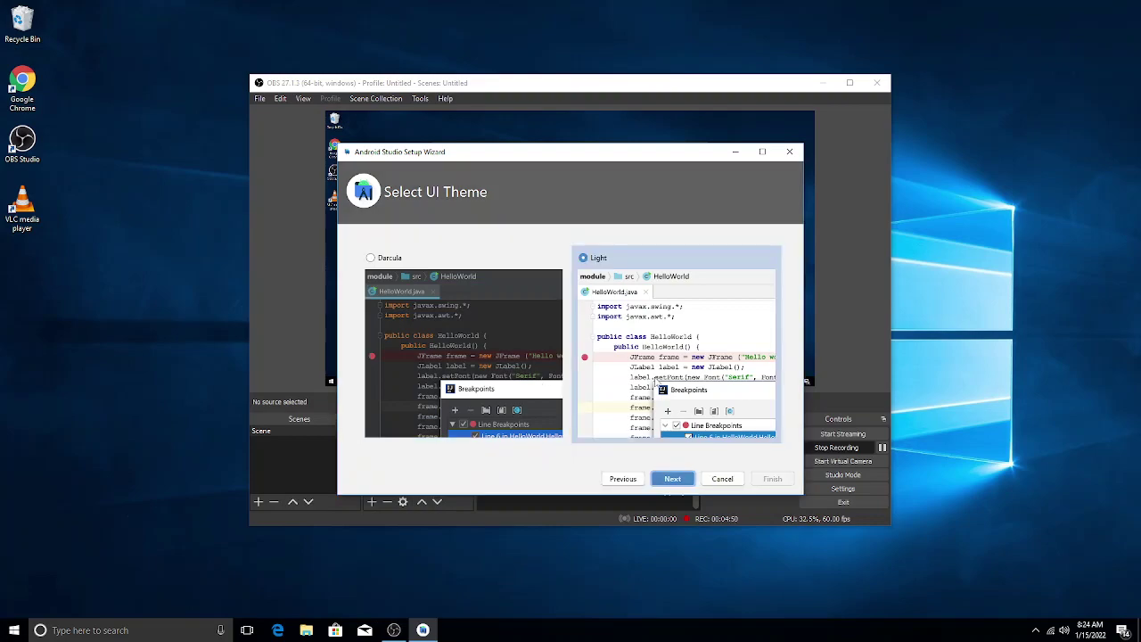
pyautogui.click(677, 478)
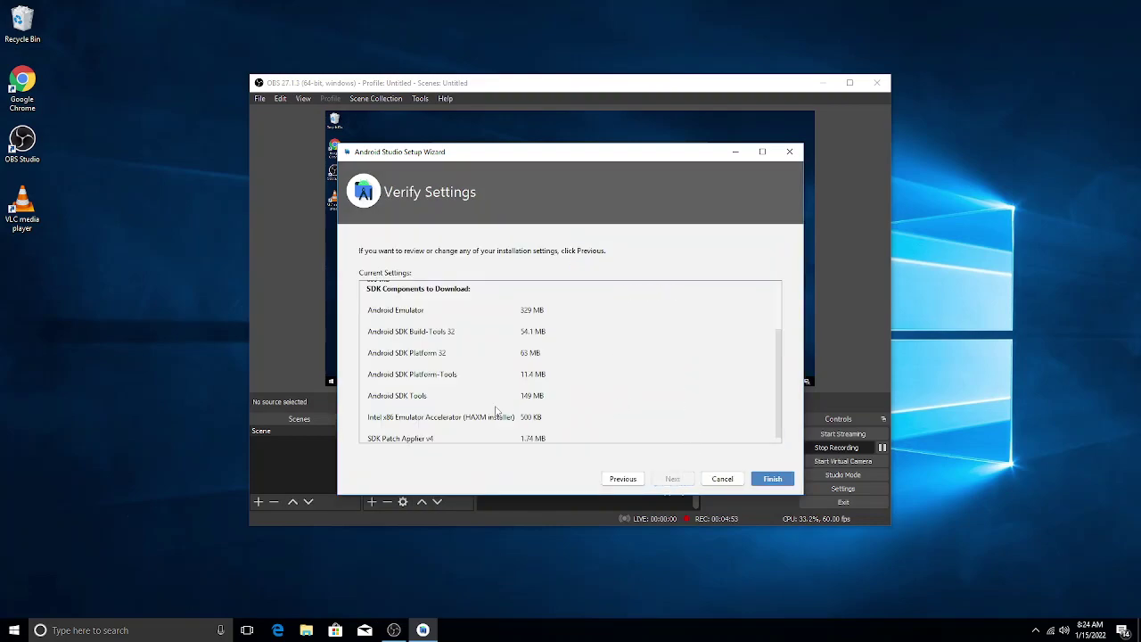
# Review the current settings, download the listed SDK components, and finish the Android Studio Setup Wizard
pyautogui.moveTo(780, 400); pyautogui.dragTo(770, 332)
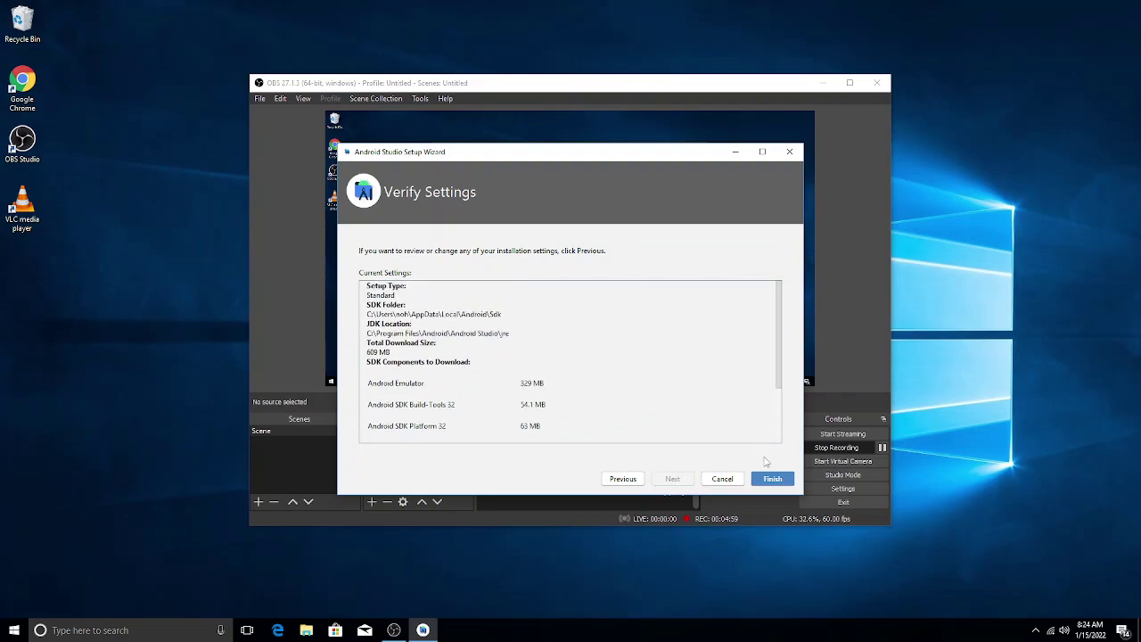
pyautogui.click(779, 479)
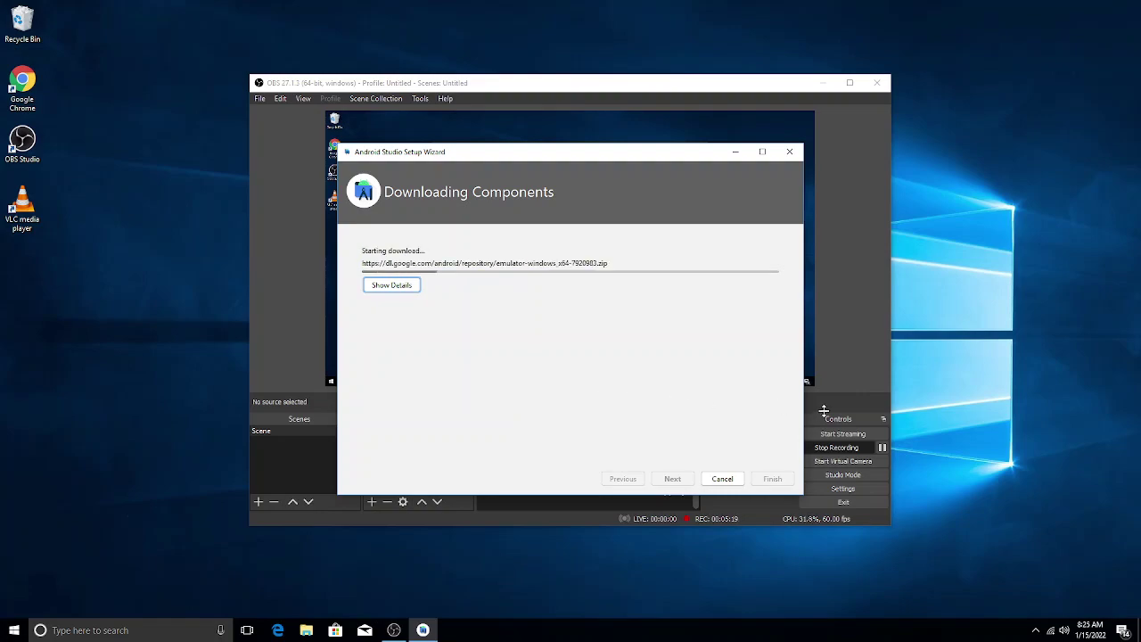
pyautogui.click(882, 446)
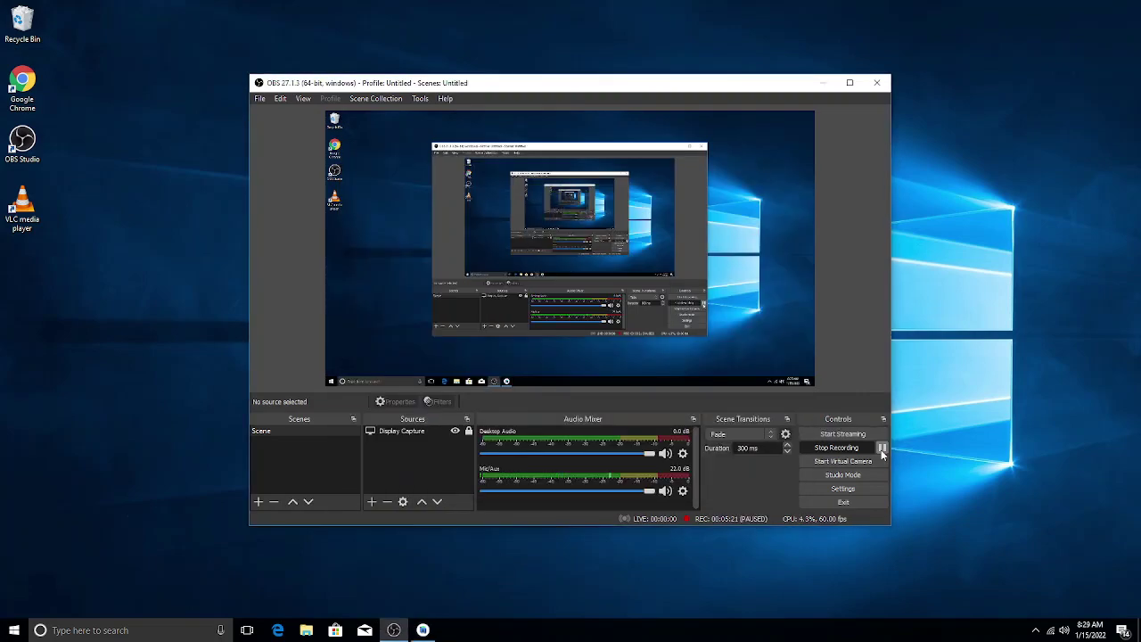
pyautogui.click(423, 630)
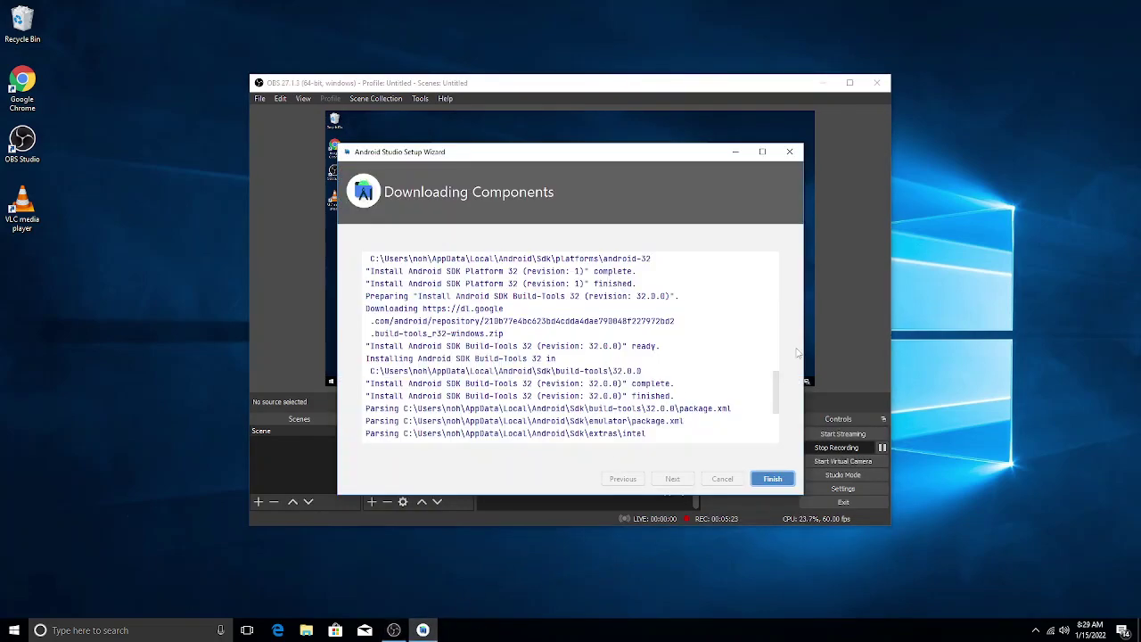
pyautogui.scroll(-3, 776, 401)
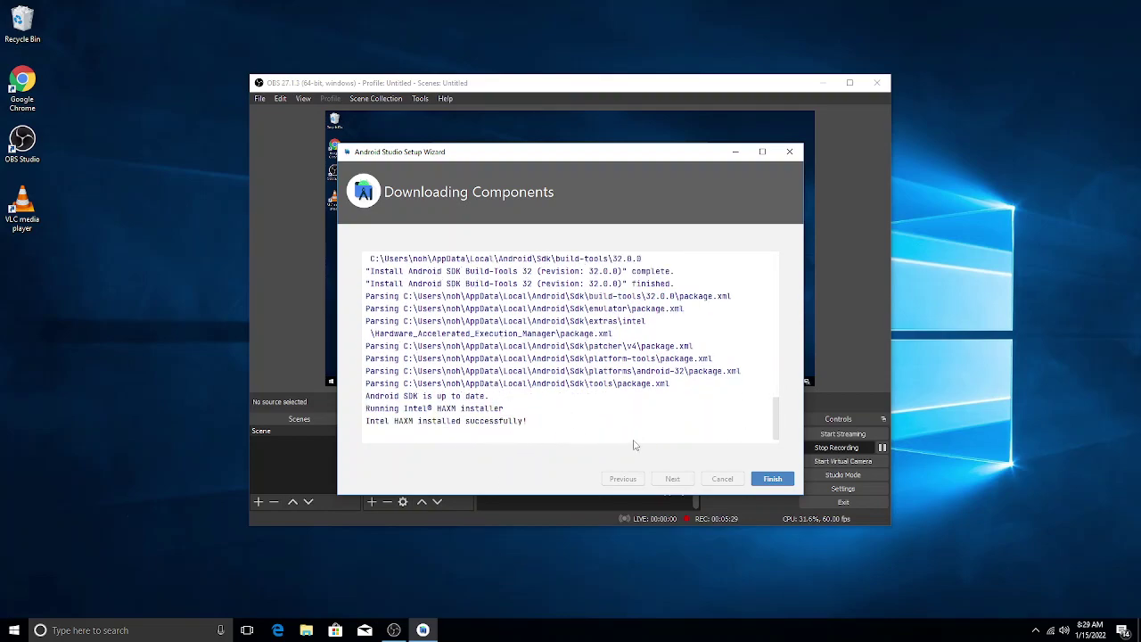
pyautogui.click(761, 480)
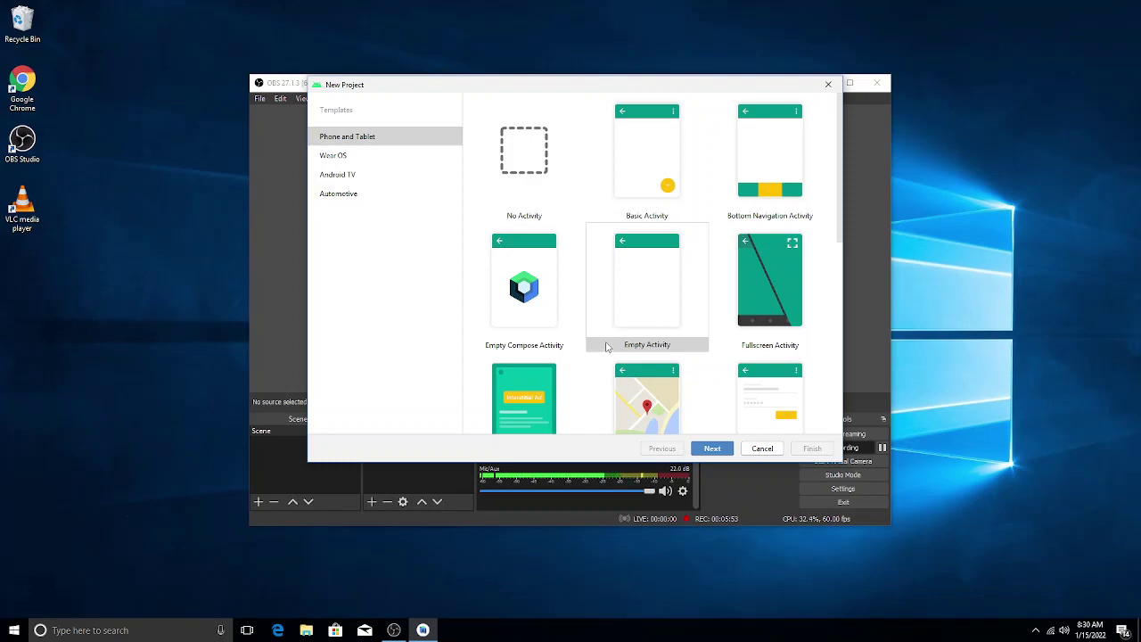
# Choose the Empty Activity template from the Phone and Tablet category for the new project
pyautogui.scroll(-2, 758, 313)
pyautogui.scroll(-2, 756, 321)
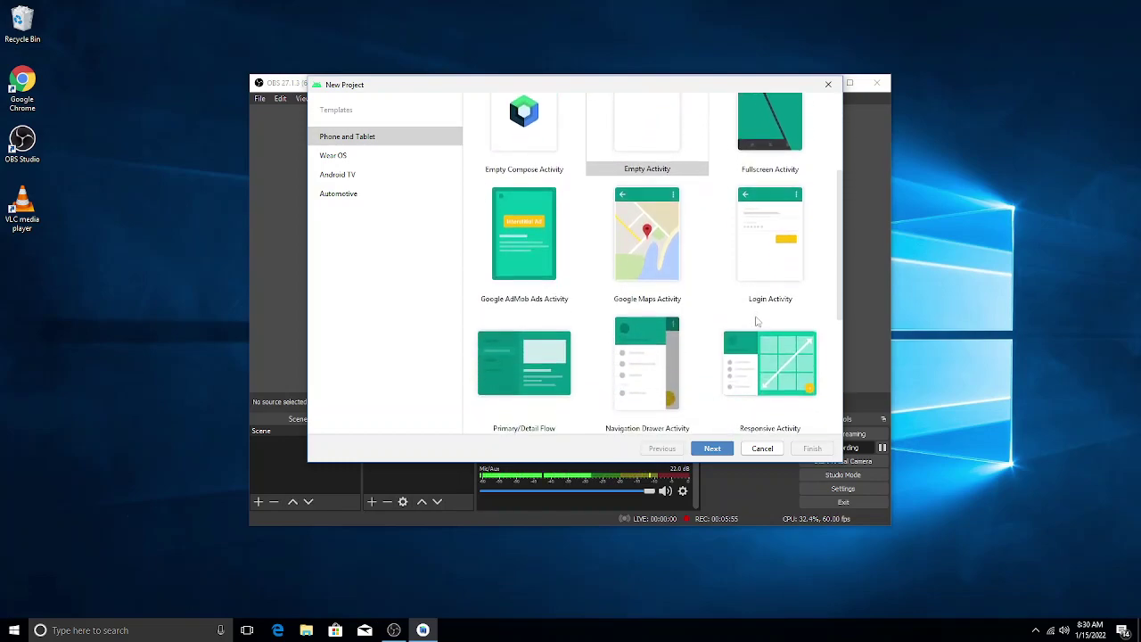
pyautogui.scroll(4, 756, 321)
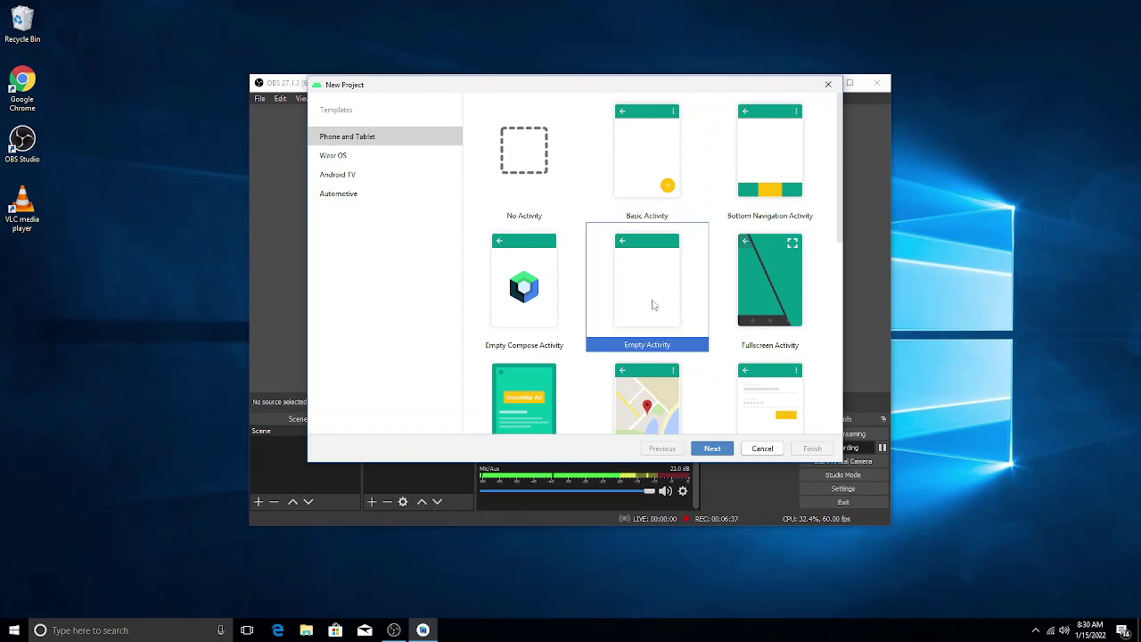
pyautogui.click(712, 448)
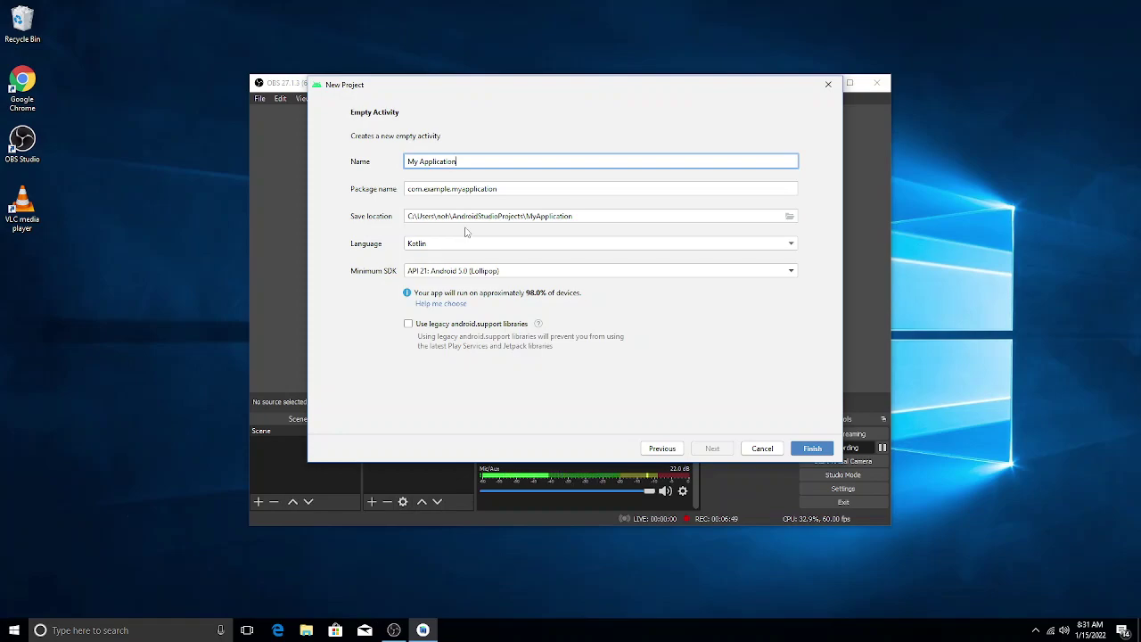
# Keep the project name My Application and package com.example.myapplication, and set the language to Java
pyautogui.click(543, 189)
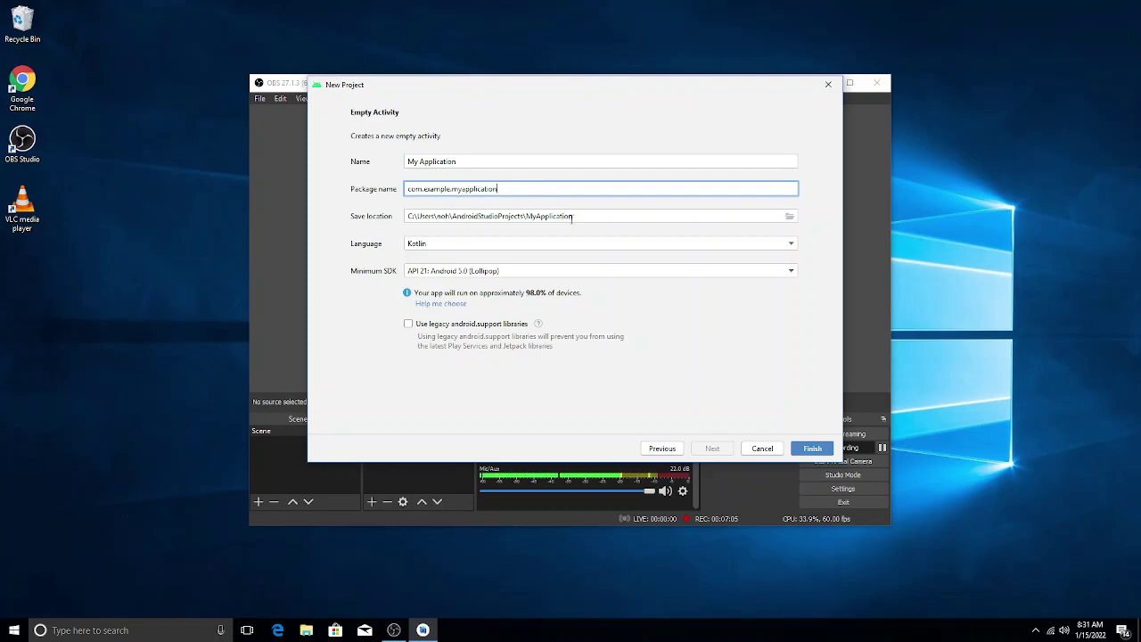
pyautogui.click(652, 250)
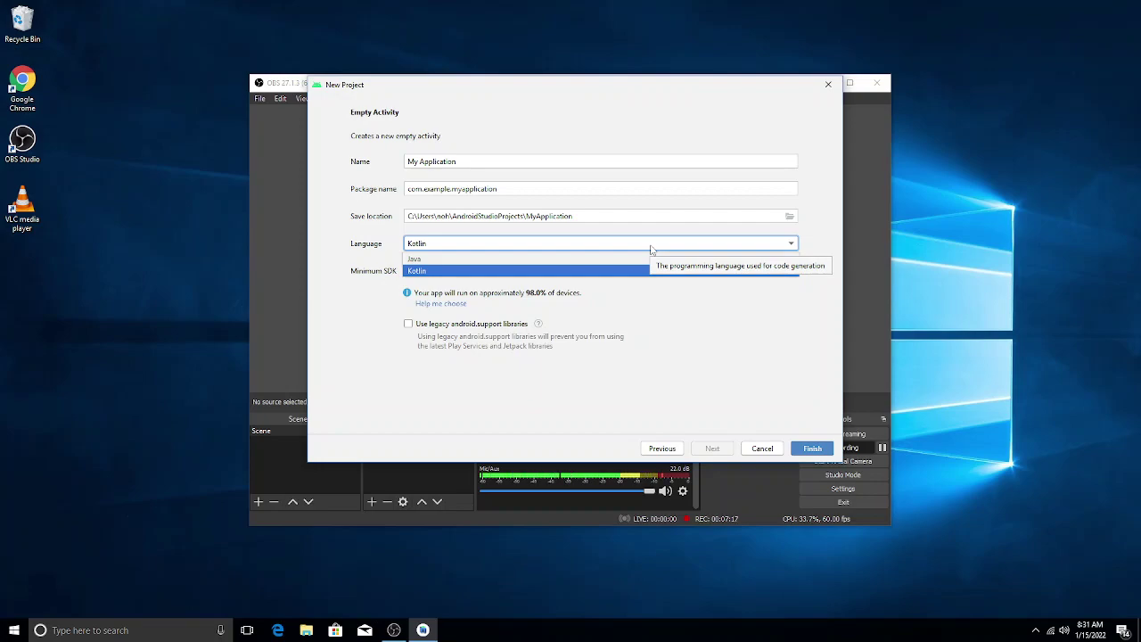
pyautogui.click(584, 259)
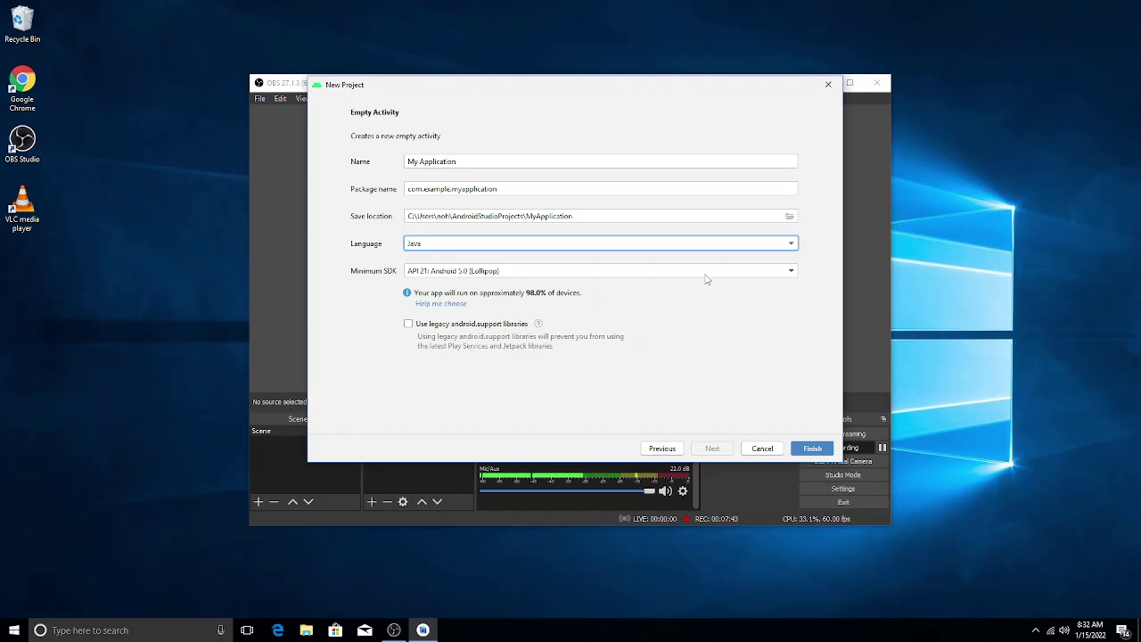
# Set the minimum SDK to API 31: Android 12.0 (S) and create the project
pyautogui.click(705, 272)
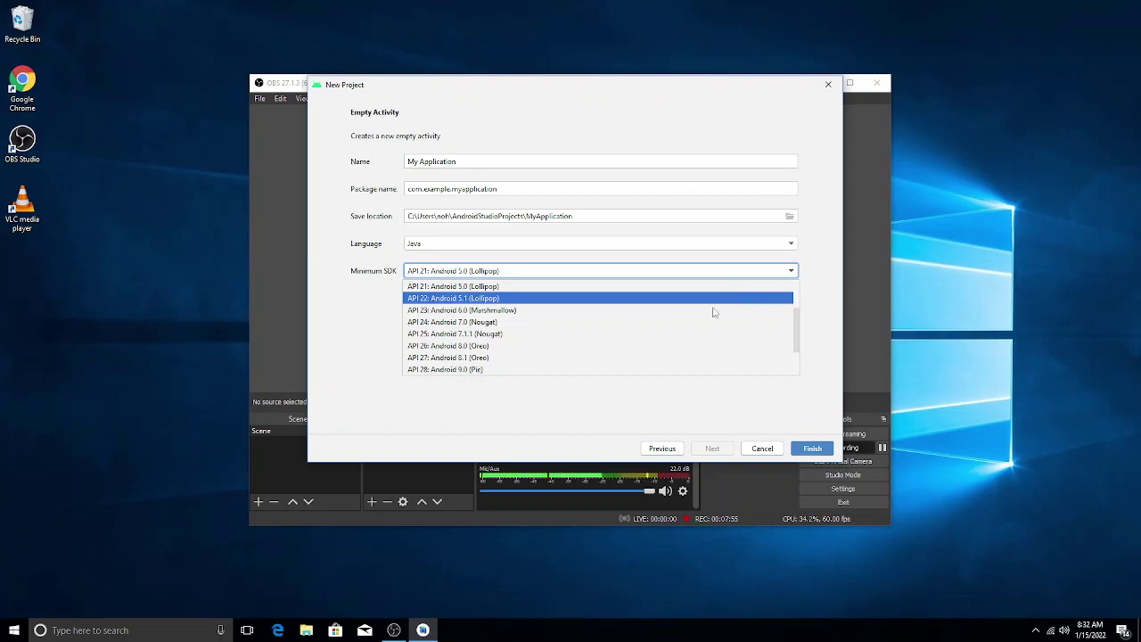
pyautogui.scroll(-2, 602, 369)
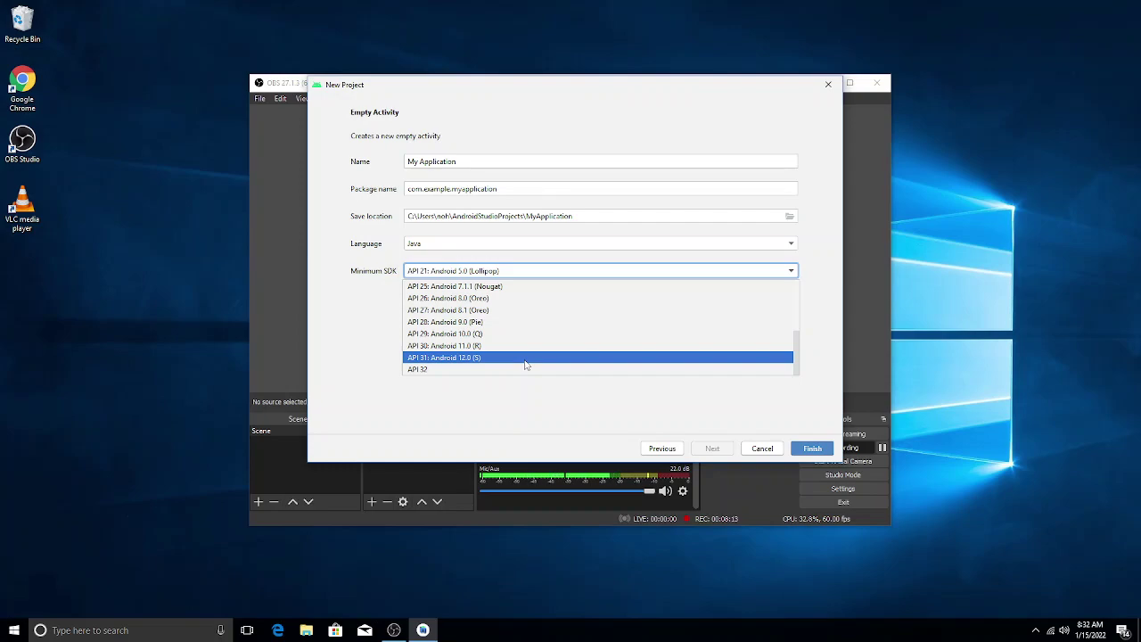
pyautogui.scroll(3, 526, 363)
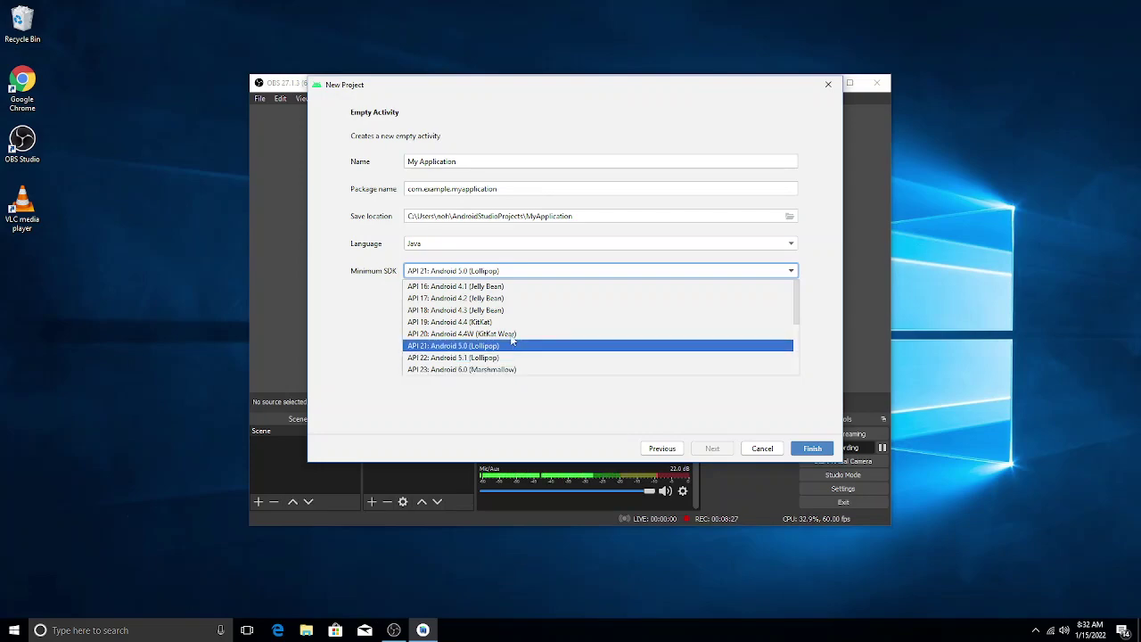
pyautogui.scroll(-3, 510, 327)
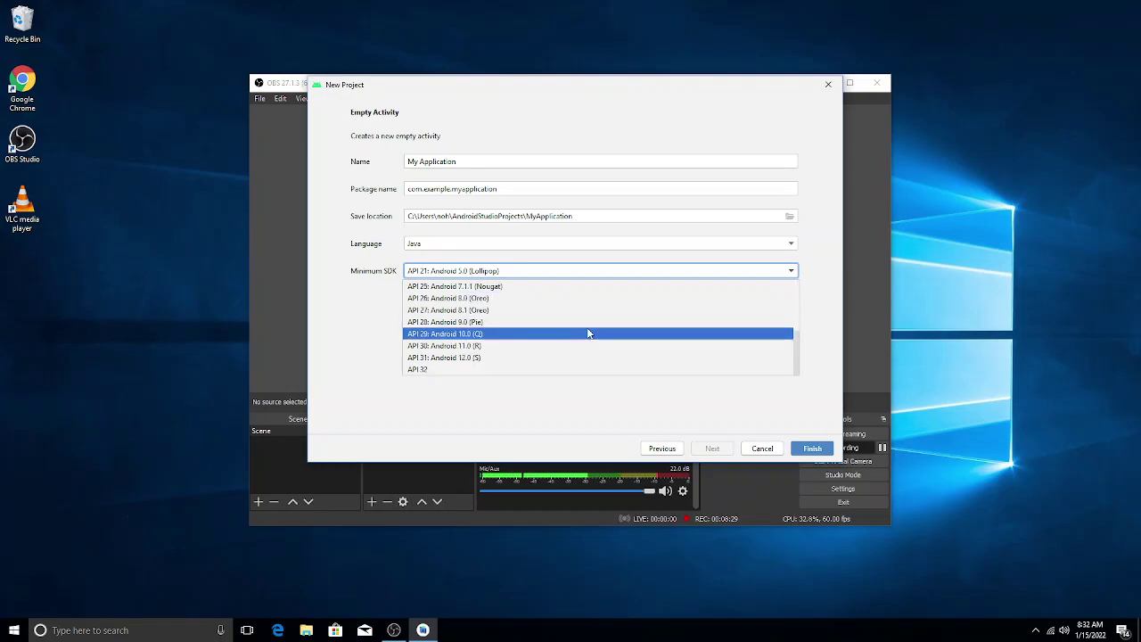
pyautogui.click(481, 360)
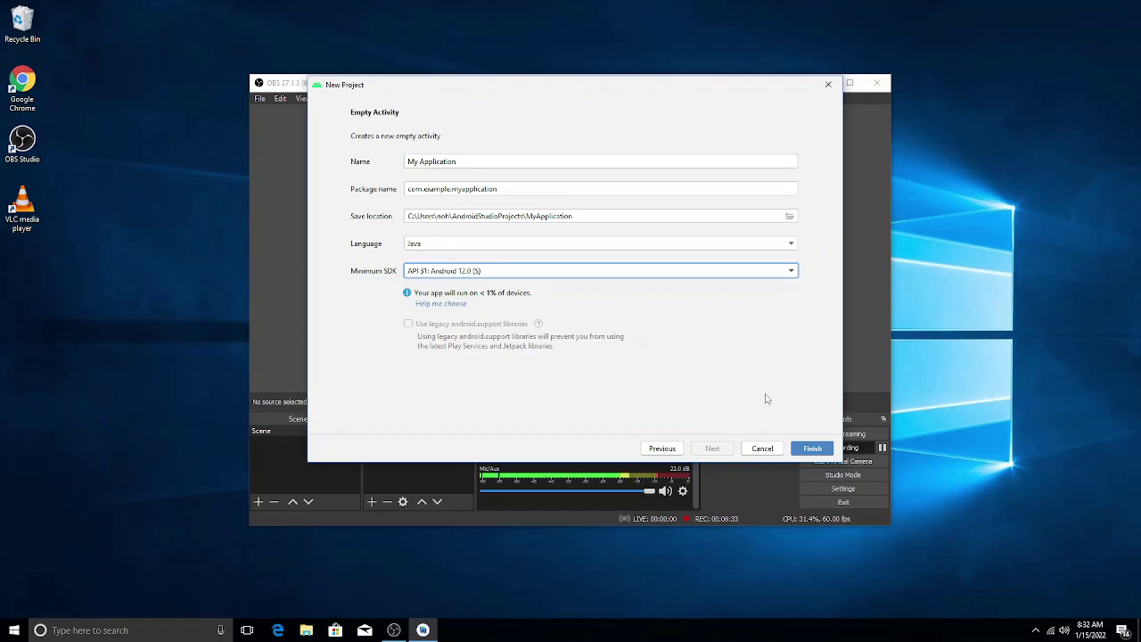
pyautogui.click(810, 452)
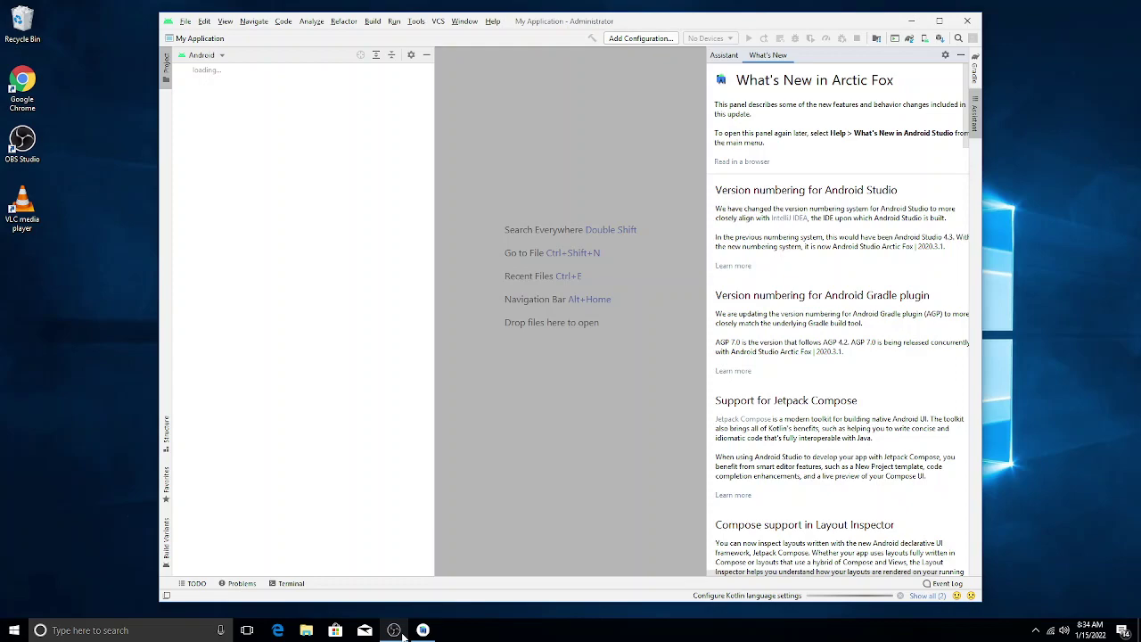
pyautogui.click(397, 631)
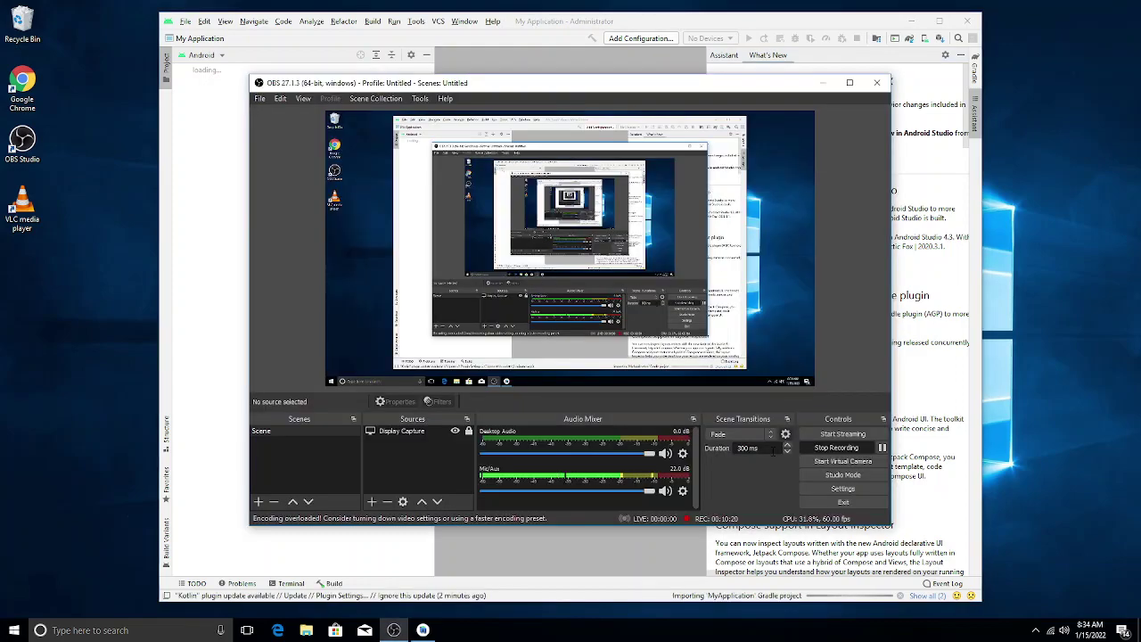